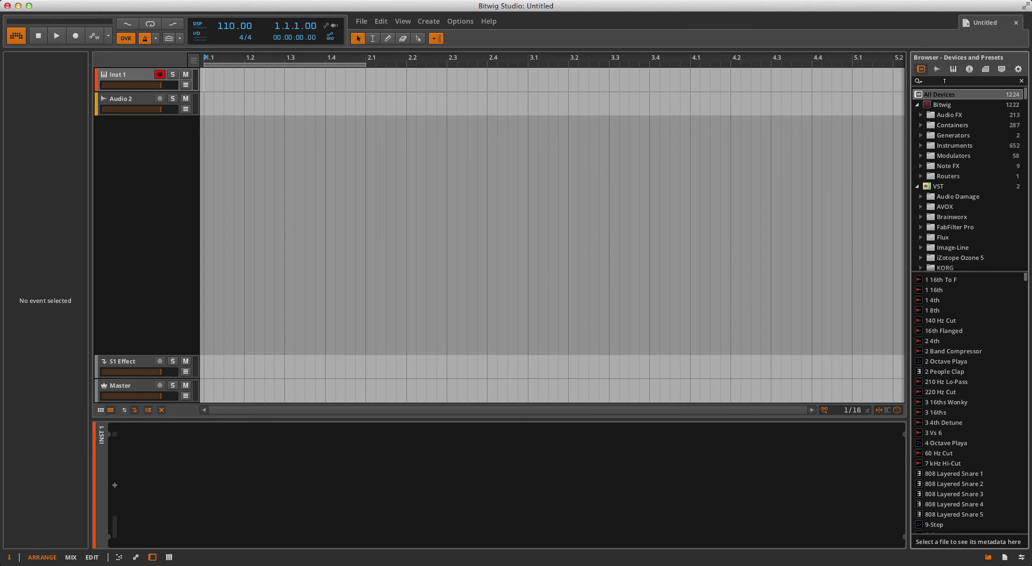
Step: Load the Massive synth on the Inst 1 track and insert a Note MOD device in front of it
text(mass)
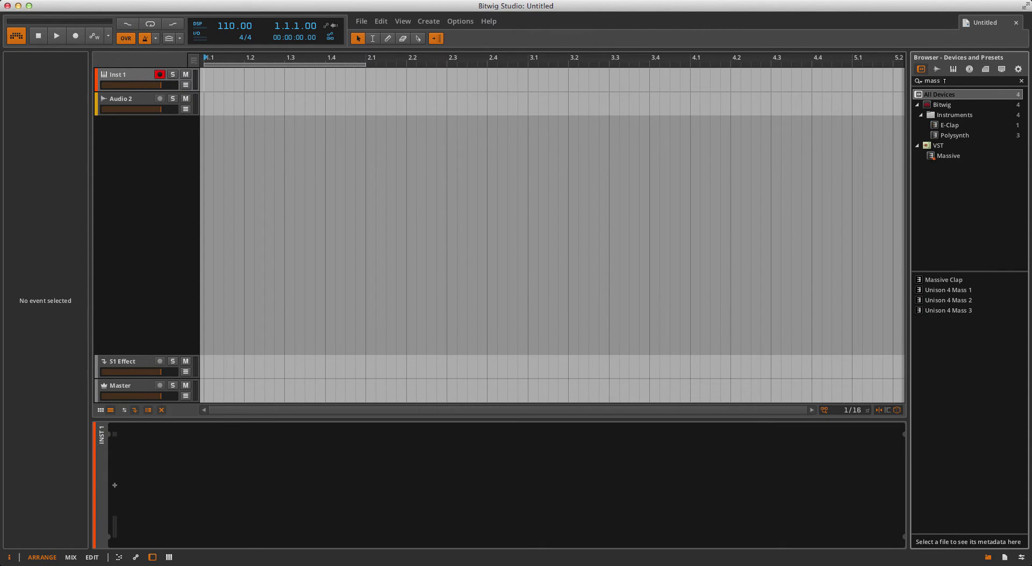
drag(949, 161, 724, 86)
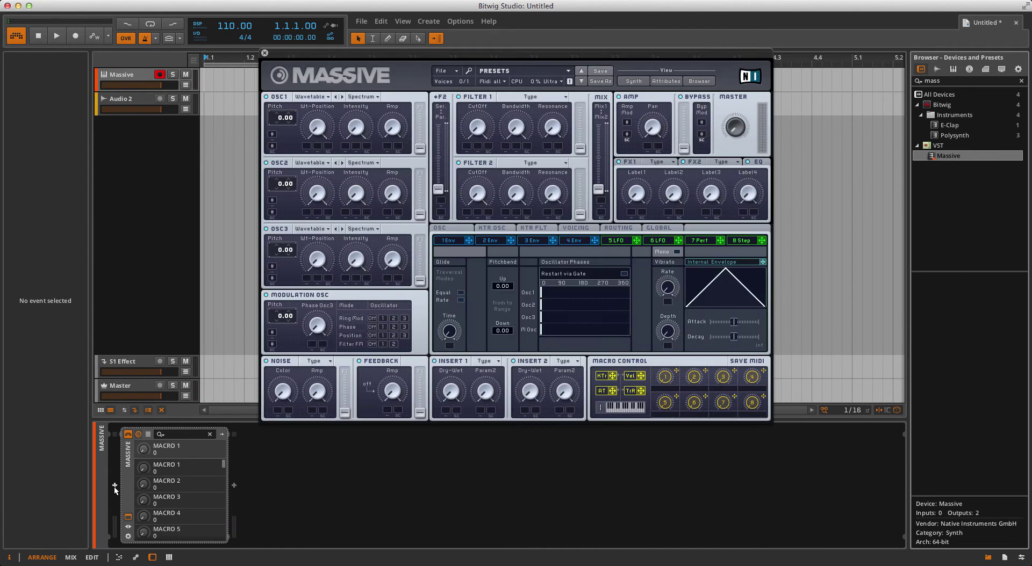
click(115, 486)
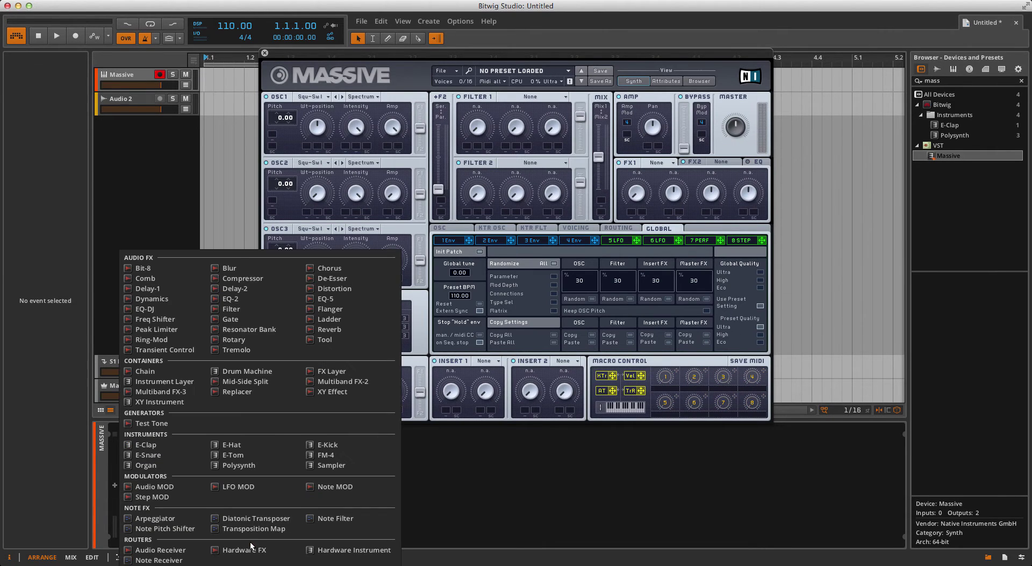
click(318, 487)
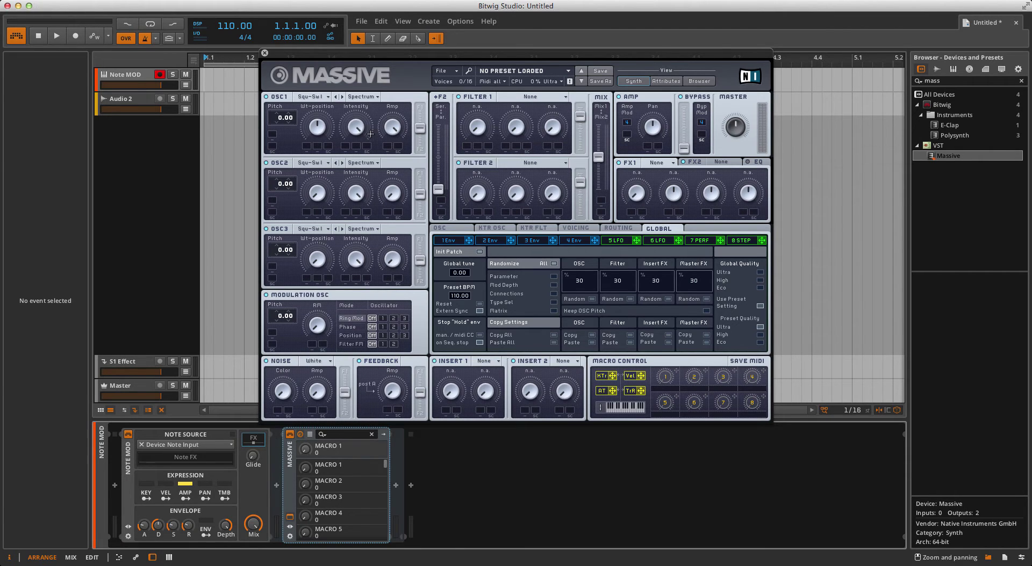
Step: Make Massive's OSC1 pitch the active device parameter and map Note MOD's timbre (TMB) expression to it
click(290, 120)
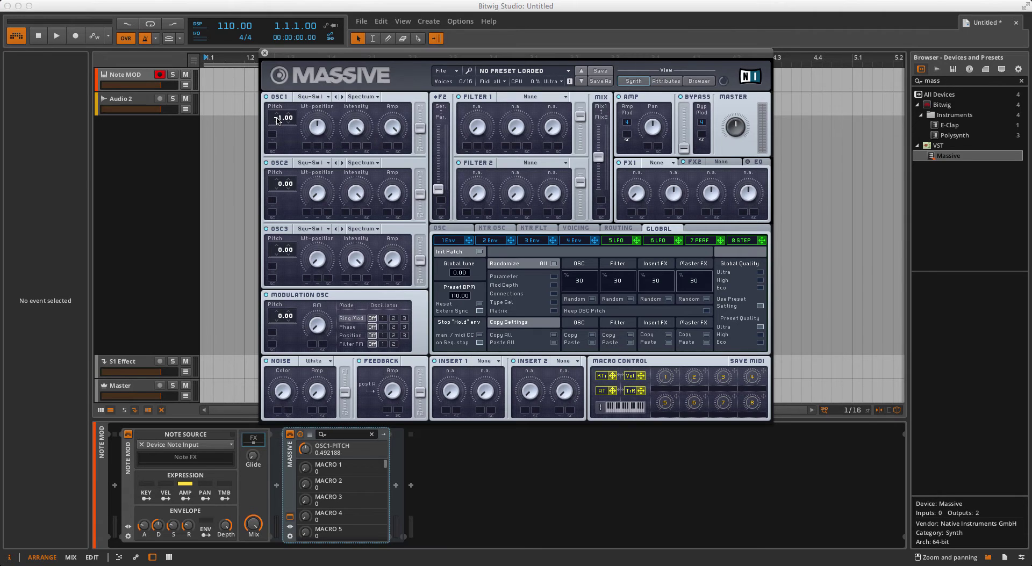
drag(399, 59, 613, 46)
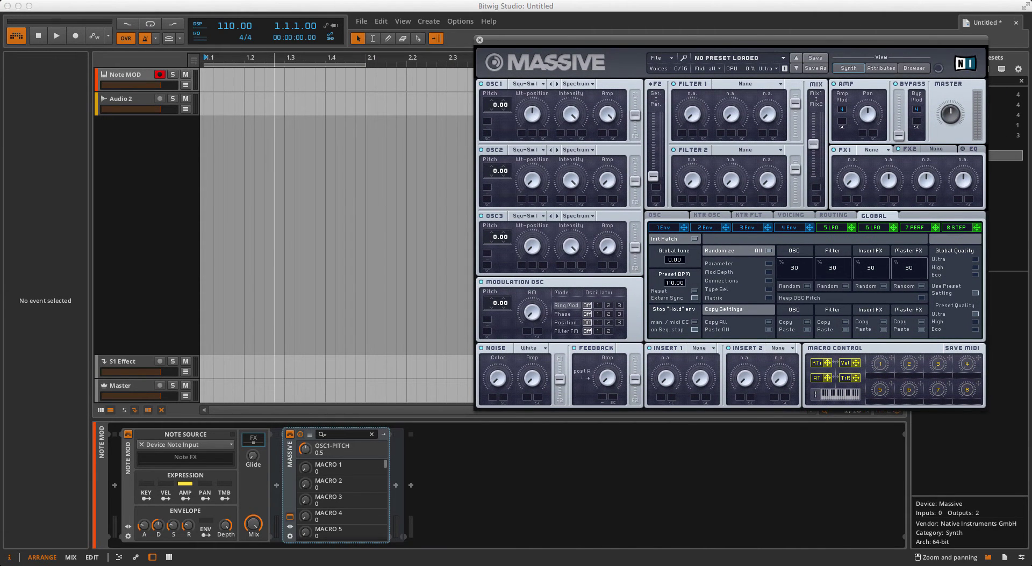
click(277, 486)
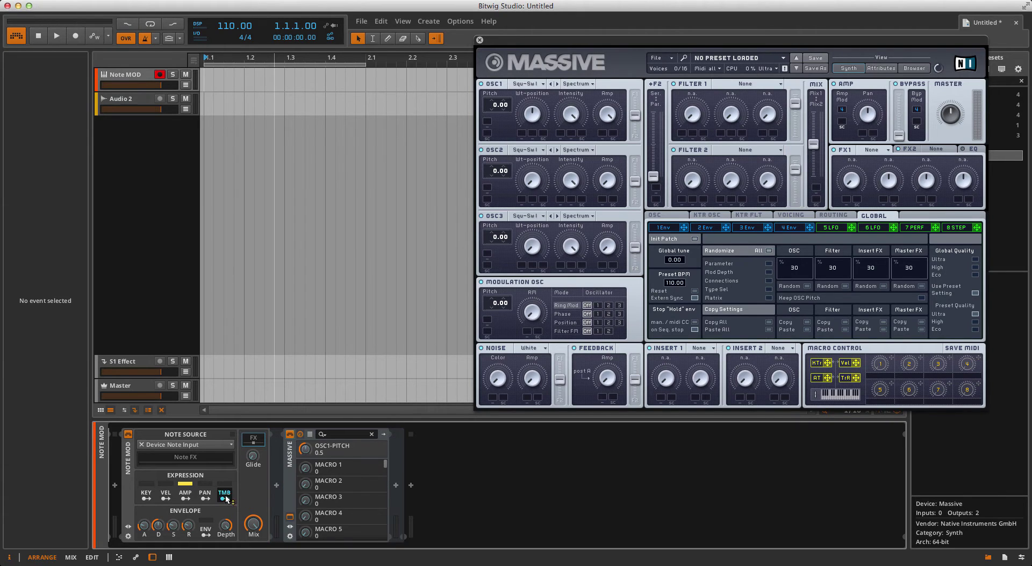
drag(303, 449, 305, 453)
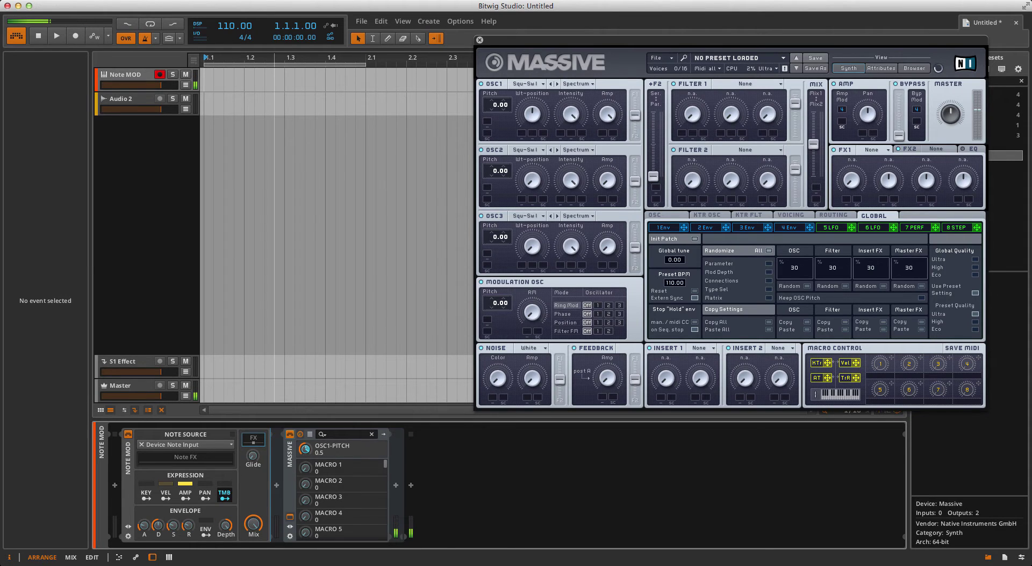
Step: Create a one-bar clip on the Note MOD track, fill it with four consecutive G1 notes, and play it back
double_click(242, 83)
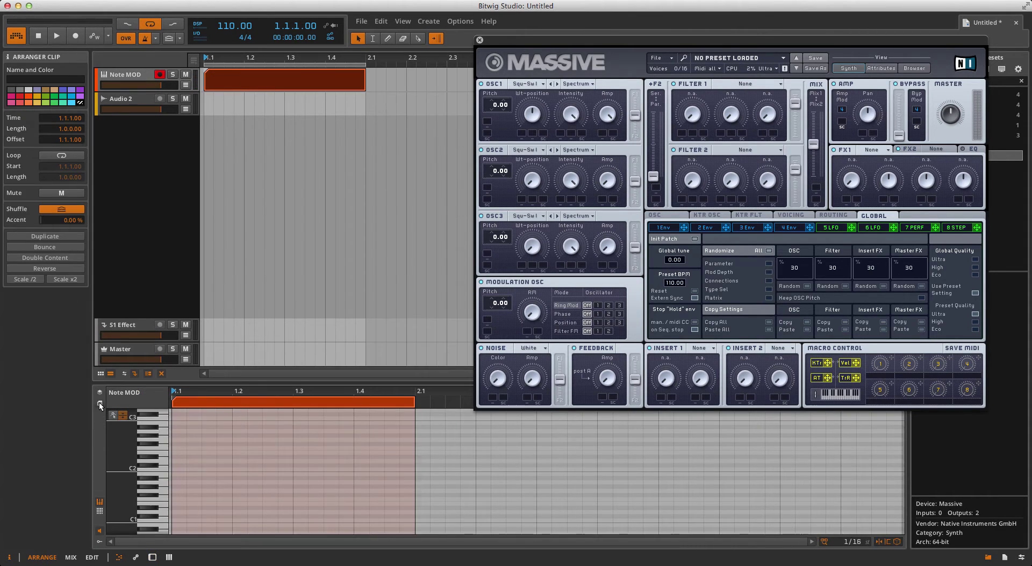
click(99, 401)
double_click(205, 231)
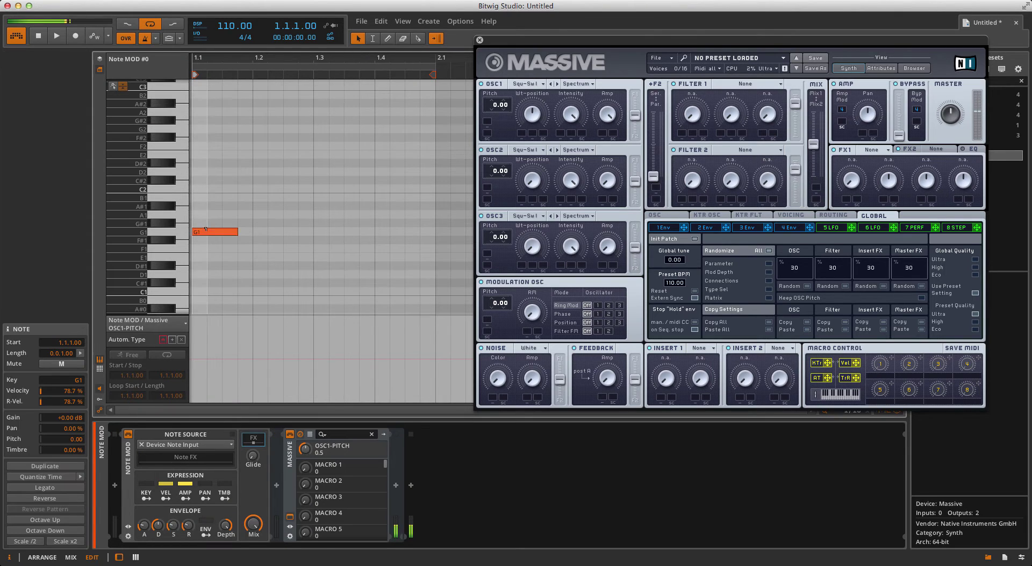
key(ctrl+d)
key(ctrl+d)
key(ctrl+d)
key(space)
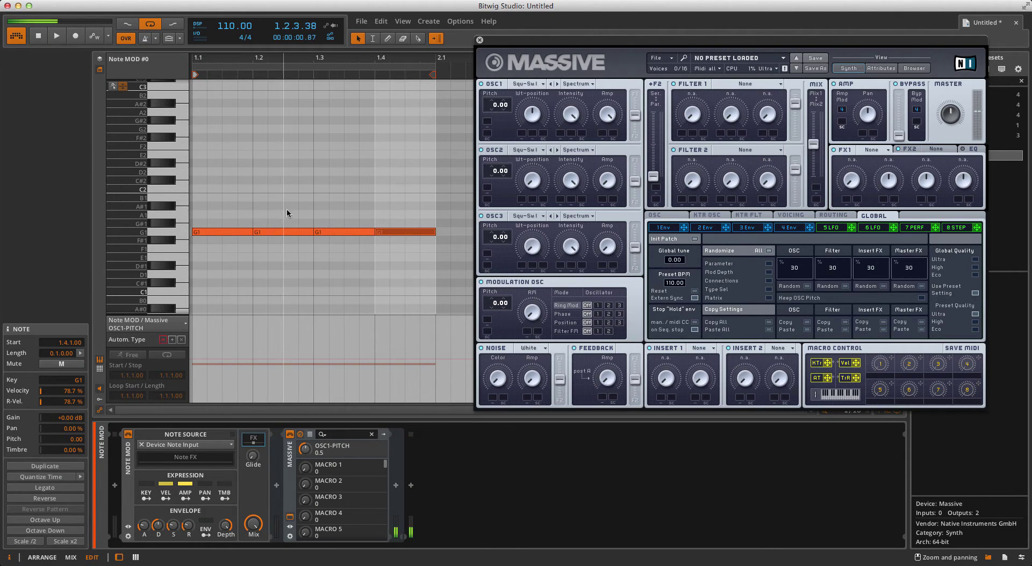
key(space)
click(791, 229)
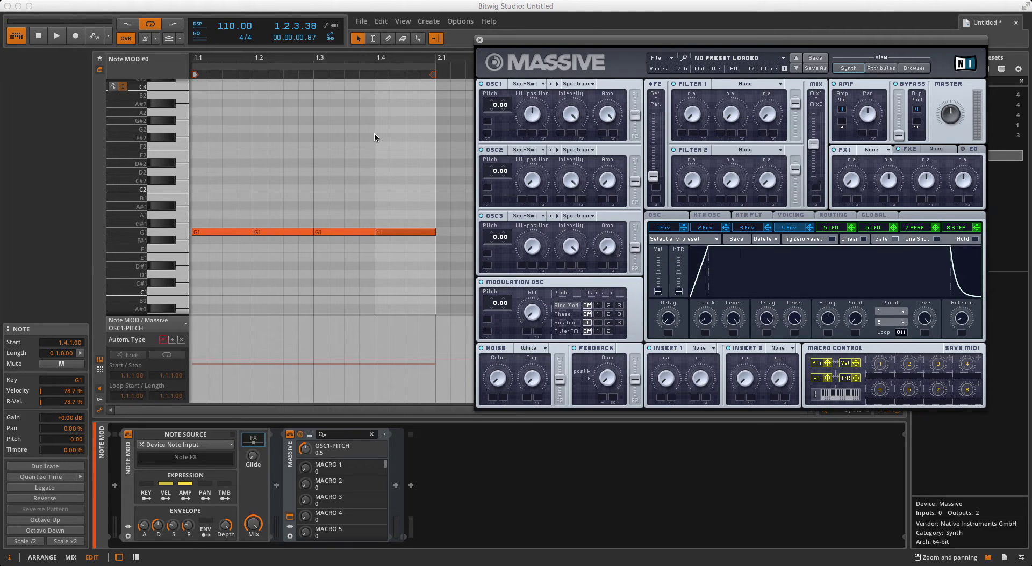
Step: Try a rising micro-pitch curve on the first G1 note, play it back, and remove the added point
click(112, 86)
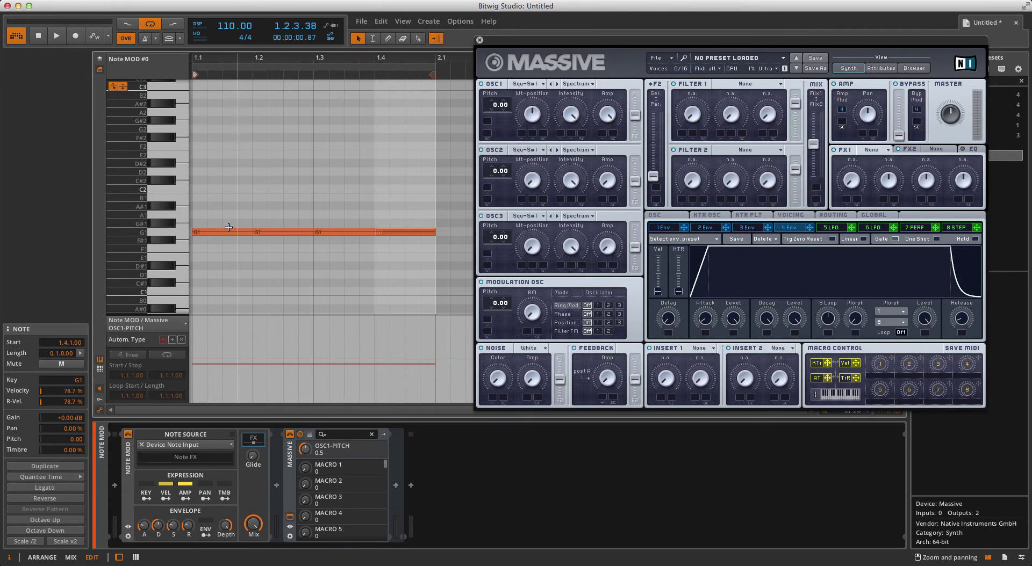
mouse_move(227, 231)
mouse_down()
mouse_move(237, 215)
mouse_move(207, 231)
mouse_up()
key(space)
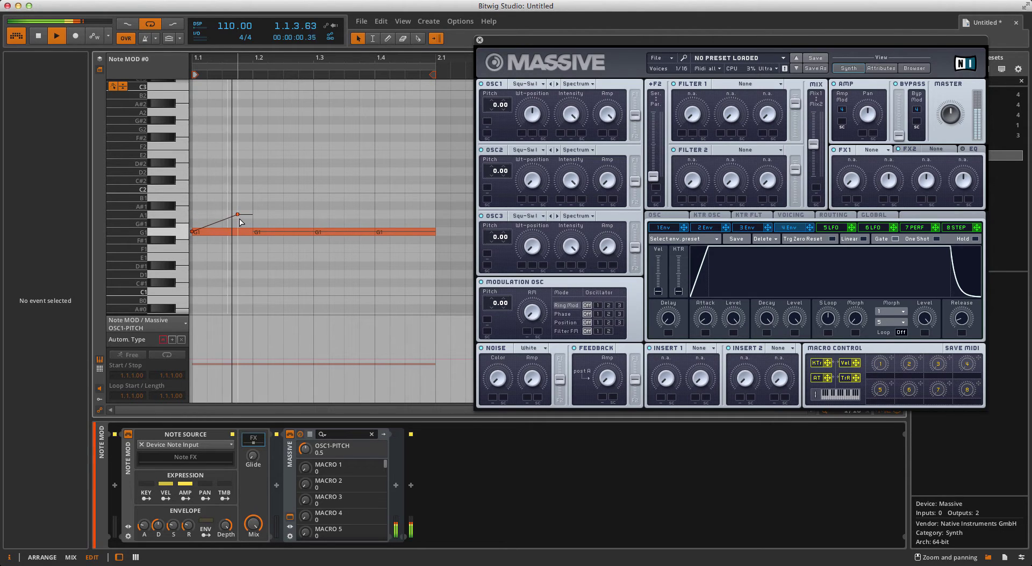
key(space)
double_click(237, 215)
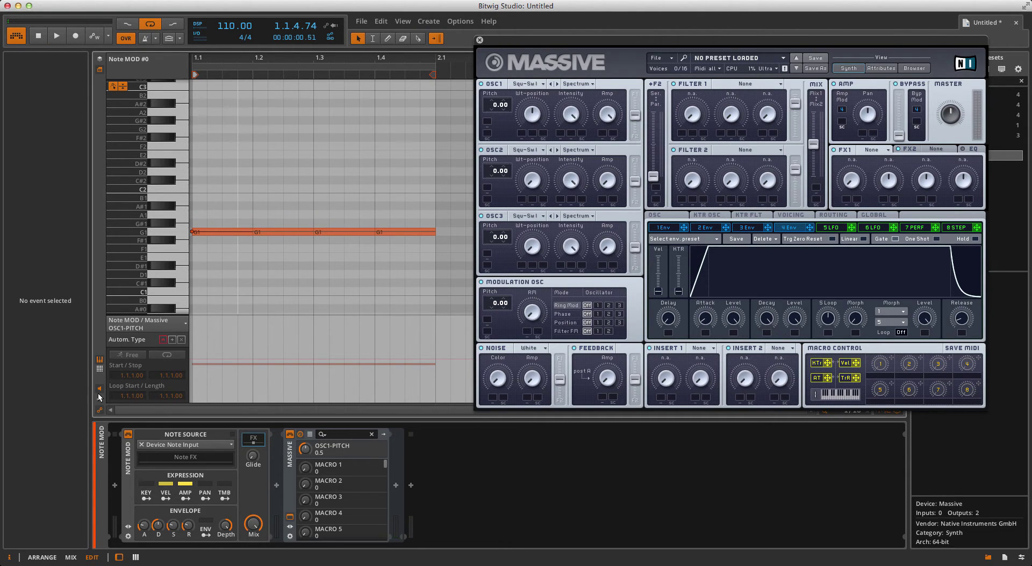
Step: Show the Timbre expression lane in place of the automation lane and draw a rising ramp to about 72% on the first note
click(99, 399)
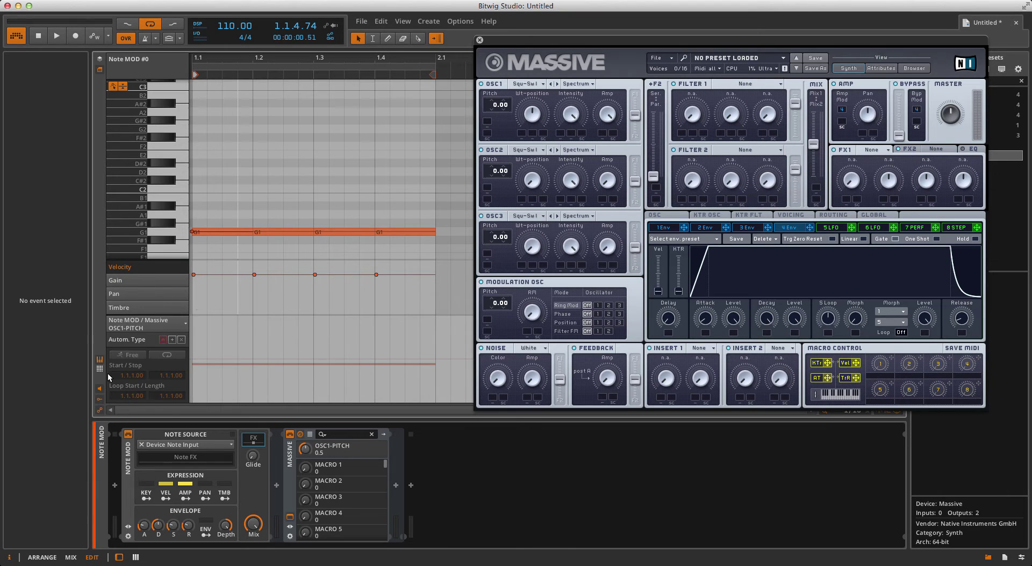
click(99, 411)
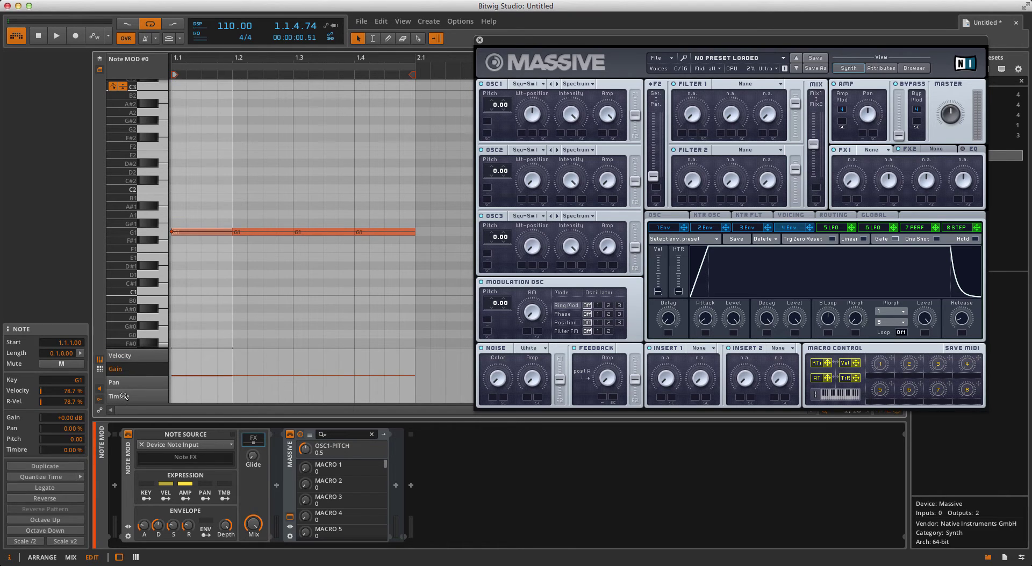
click(131, 398)
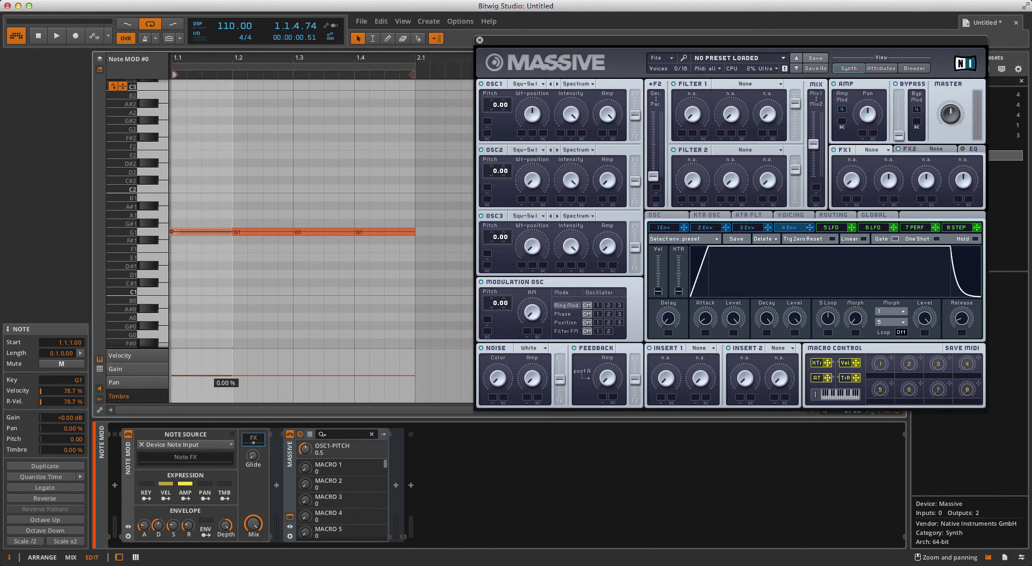
drag(217, 359, 169, 383)
key(space)
key(space)
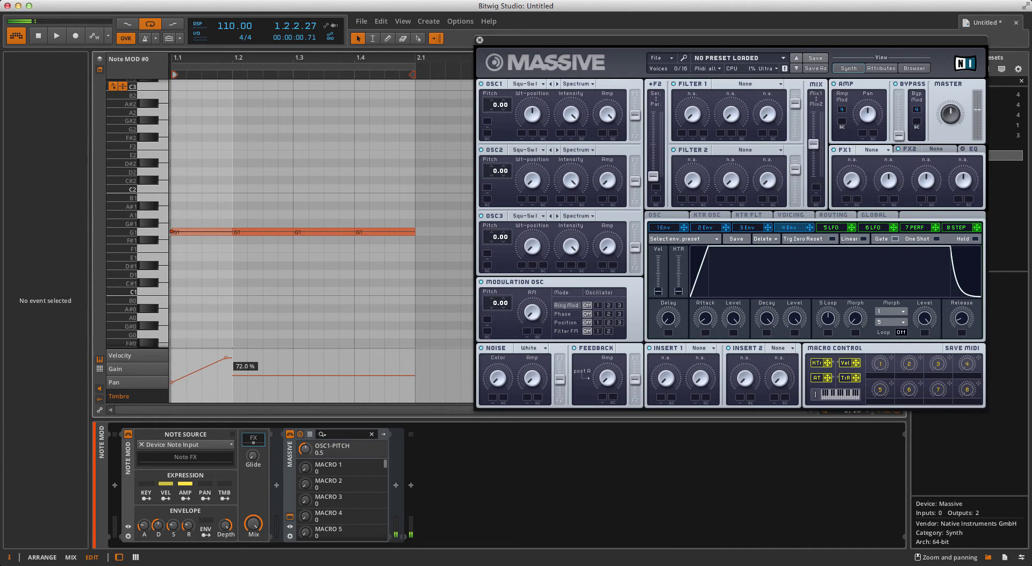
Step: Shape the four notes' timbre curves: first rising, second falling, third dropping to about -30%, fourth peaking before ending at about -24%
drag(226, 357, 293, 388)
key(Delete)
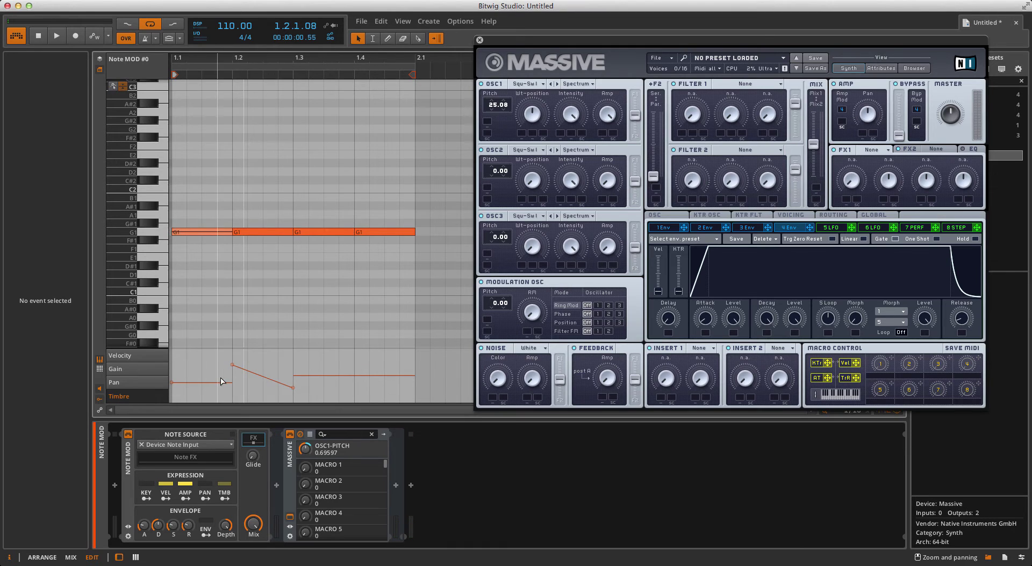
drag(230, 382, 231, 364)
drag(304, 372, 293, 368)
drag(352, 369, 324, 383)
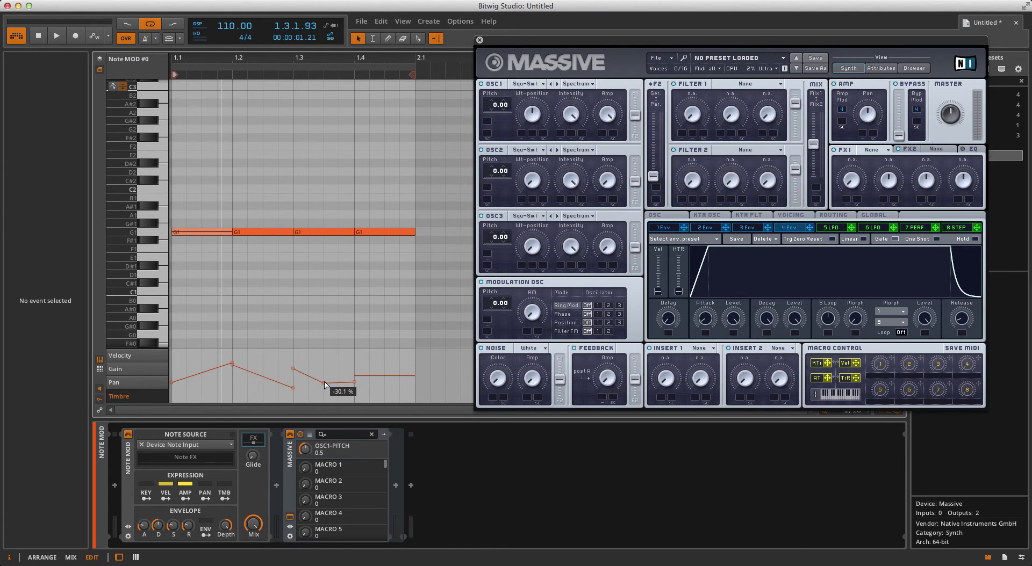
drag(389, 376, 354, 386)
drag(408, 361, 415, 382)
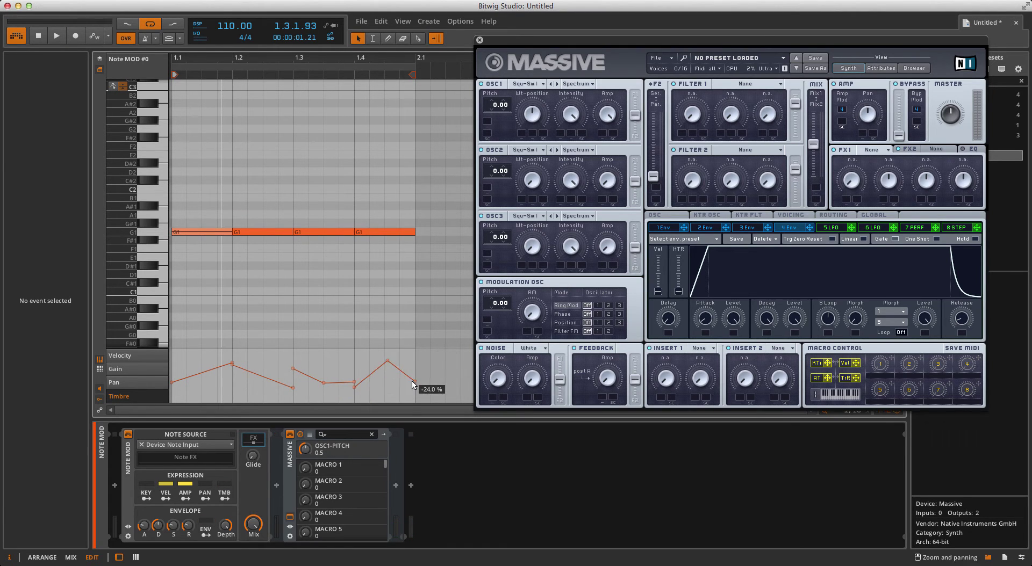
Step: Play the clip, lower the fourth note's timbre peak to 46%, and raise Massive's OSC1 wavetable position to 1
key(space)
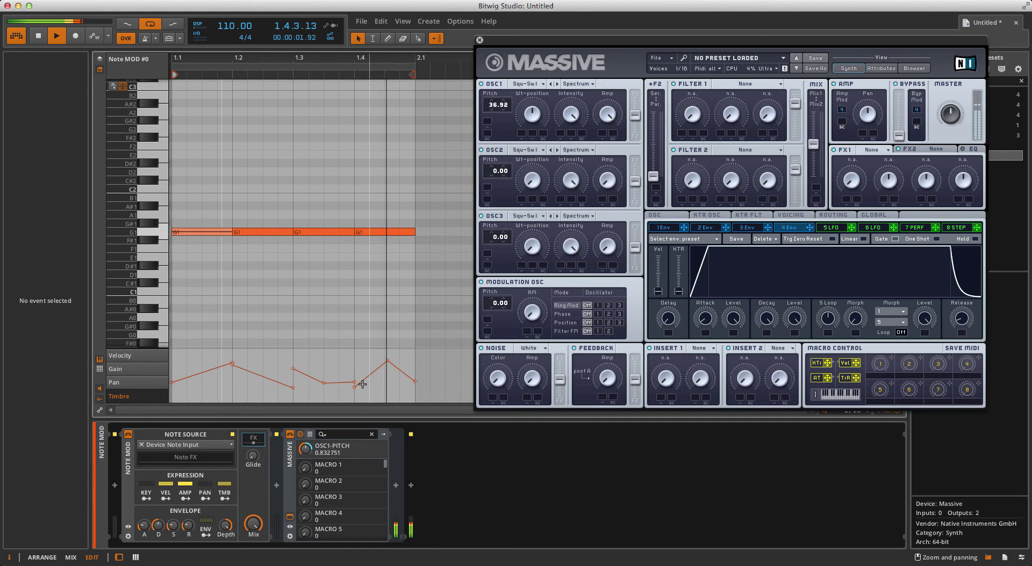
drag(388, 361, 384, 365)
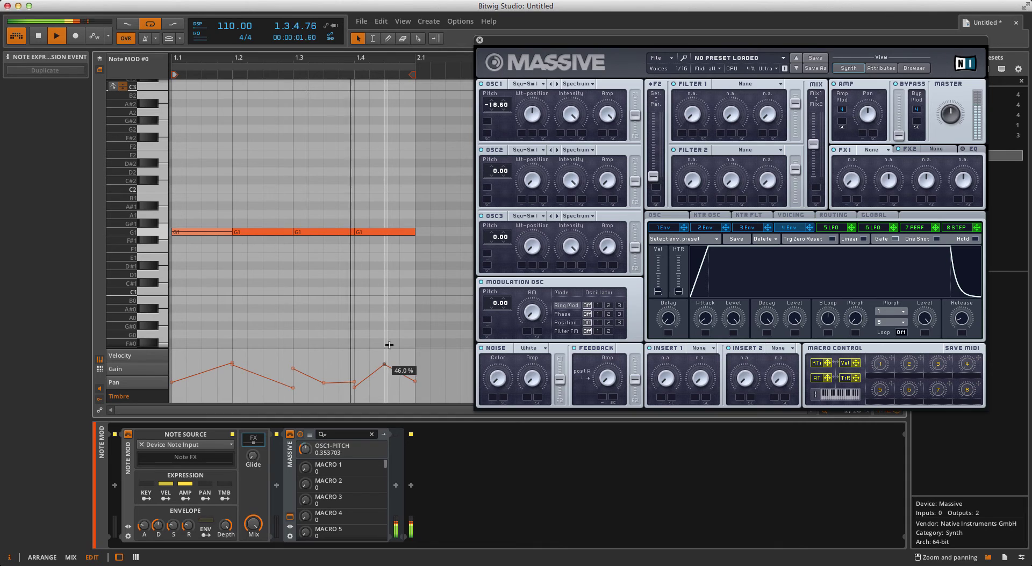
click(539, 36)
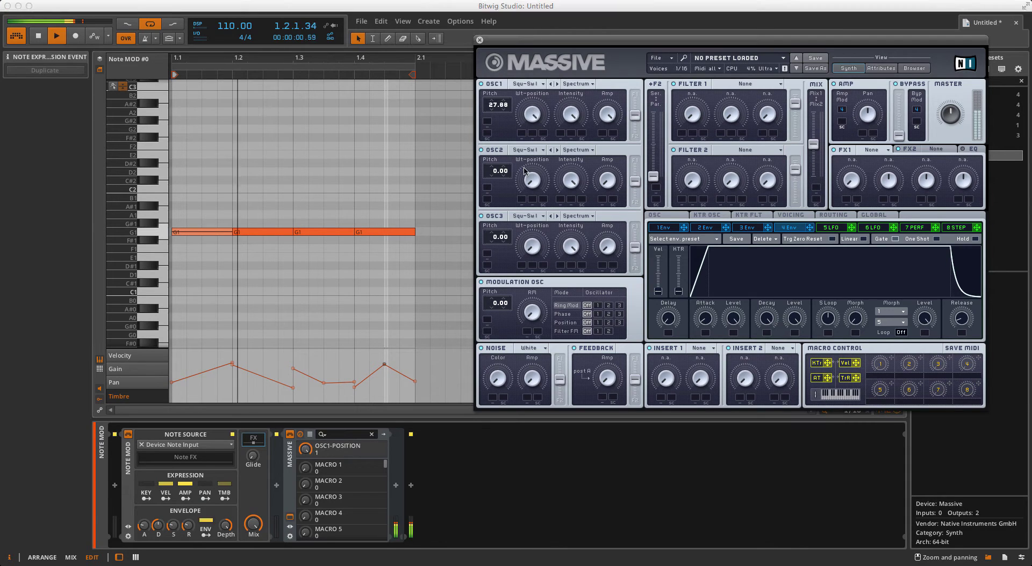
Step: Transpose all four notes down one octave to G0 and play the clip
click(294, 249)
key(super+a)
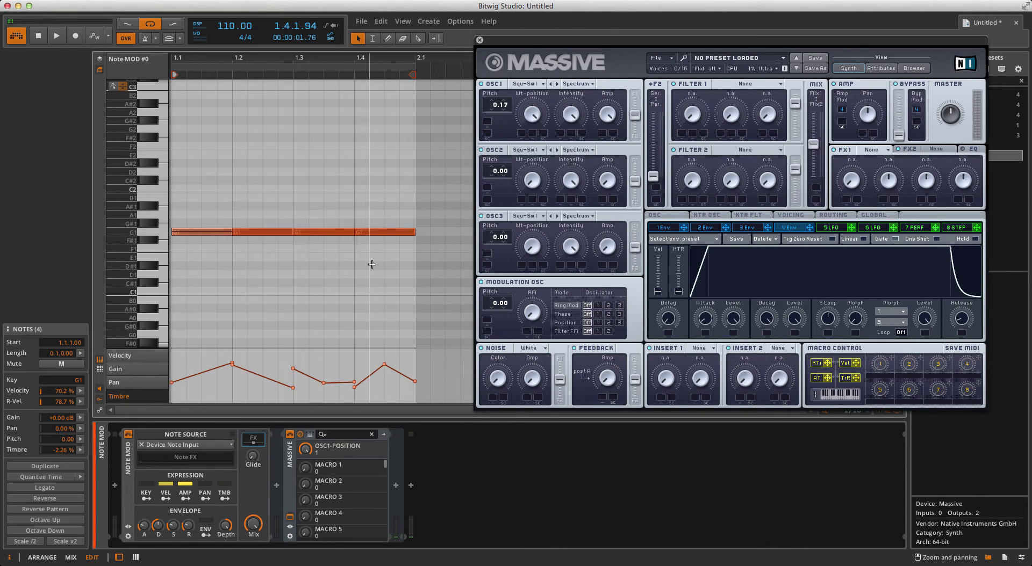
key(shift+Down)
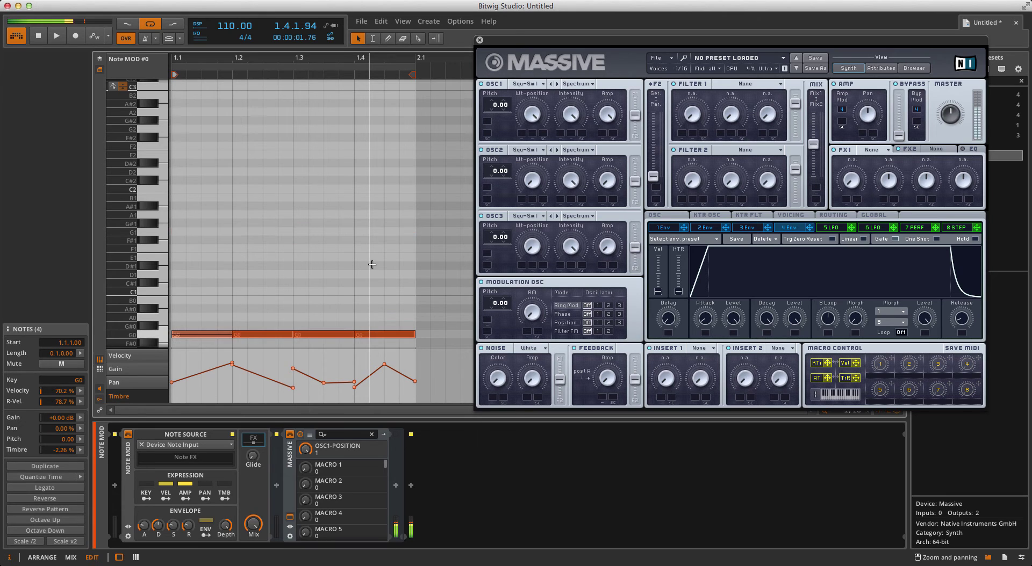
key(space)
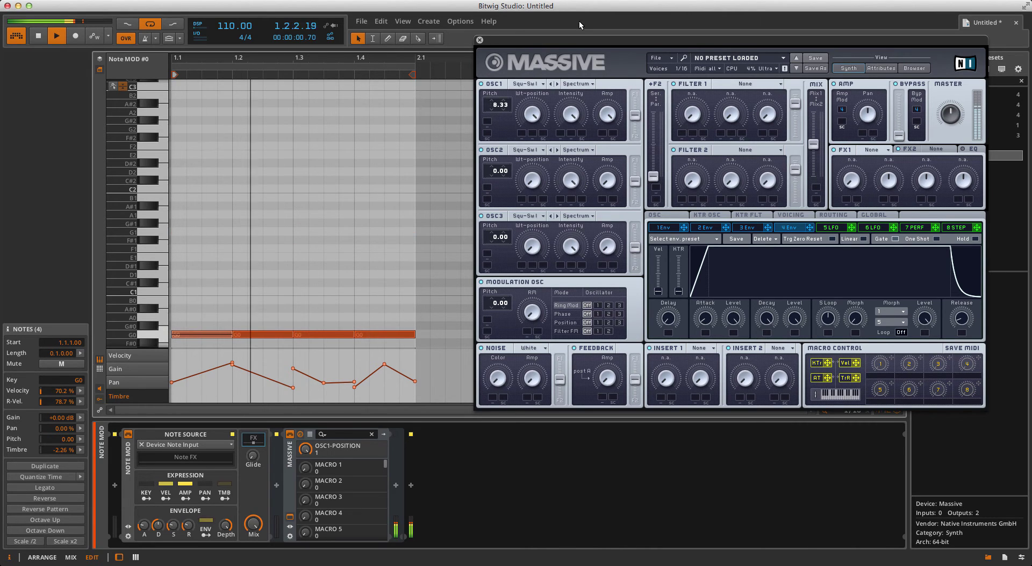
Step: Close the Massive window, add a Peak Limiter to the Master track, and play the clip from the device view
click(479, 40)
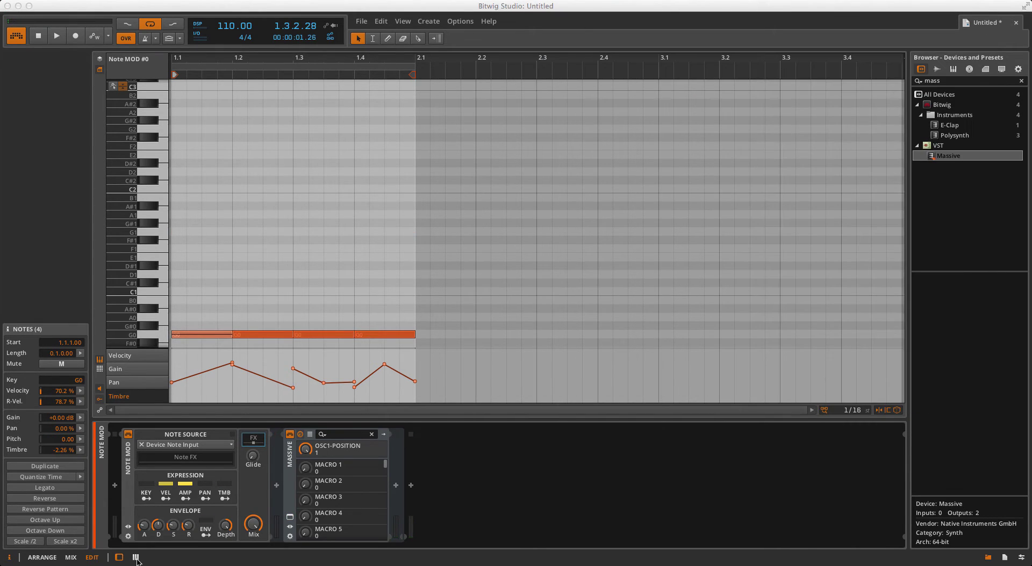
click(136, 557)
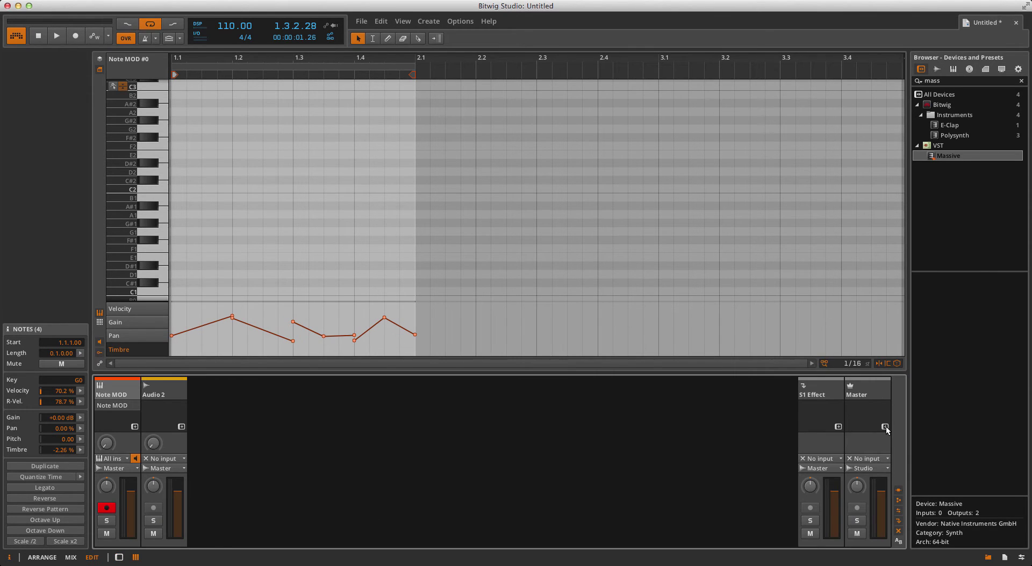
click(885, 426)
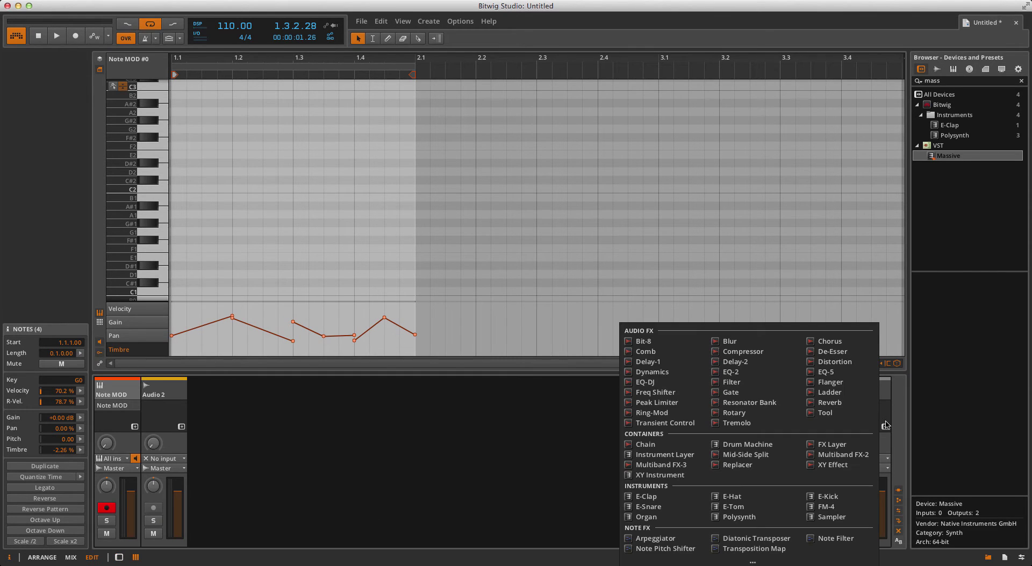
click(657, 403)
click(136, 558)
key(space)
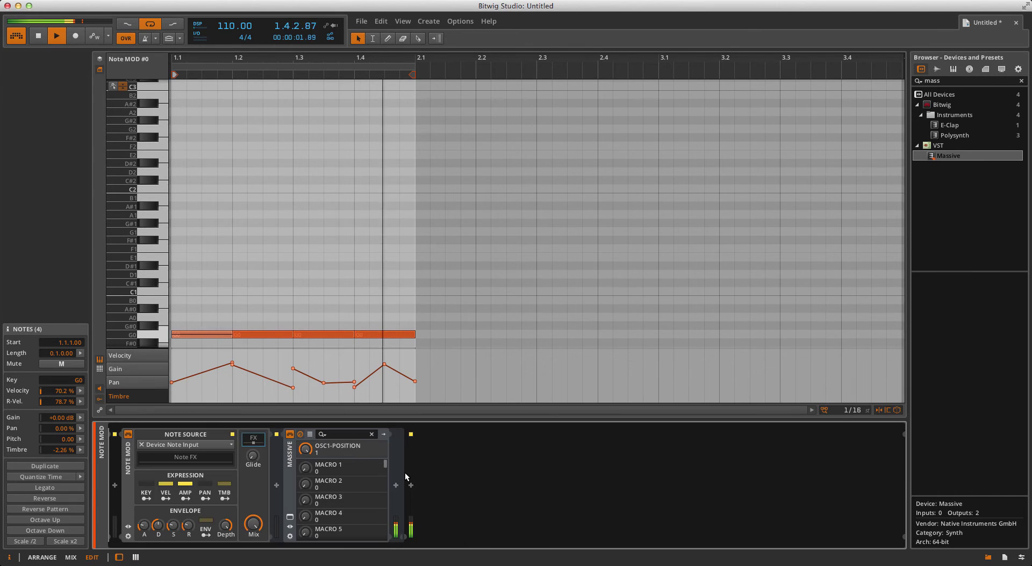
Step: Move all four notes up to C1 and play the clip
key(space)
drag(375, 312, 216, 288)
key(space)
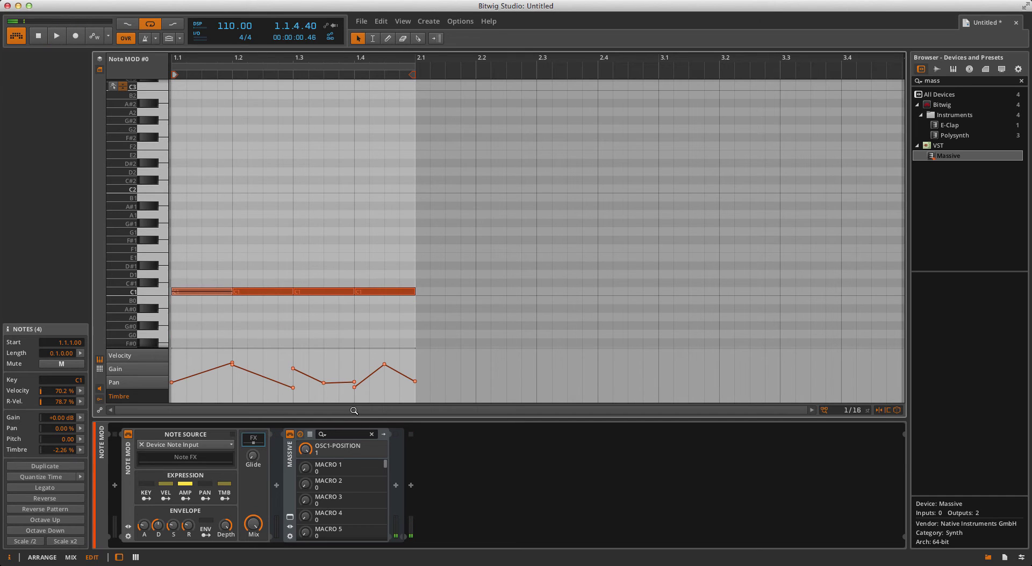
Step: Insert an LFO MOD device directly after Massive in the Note MOD track's device chain
click(396, 487)
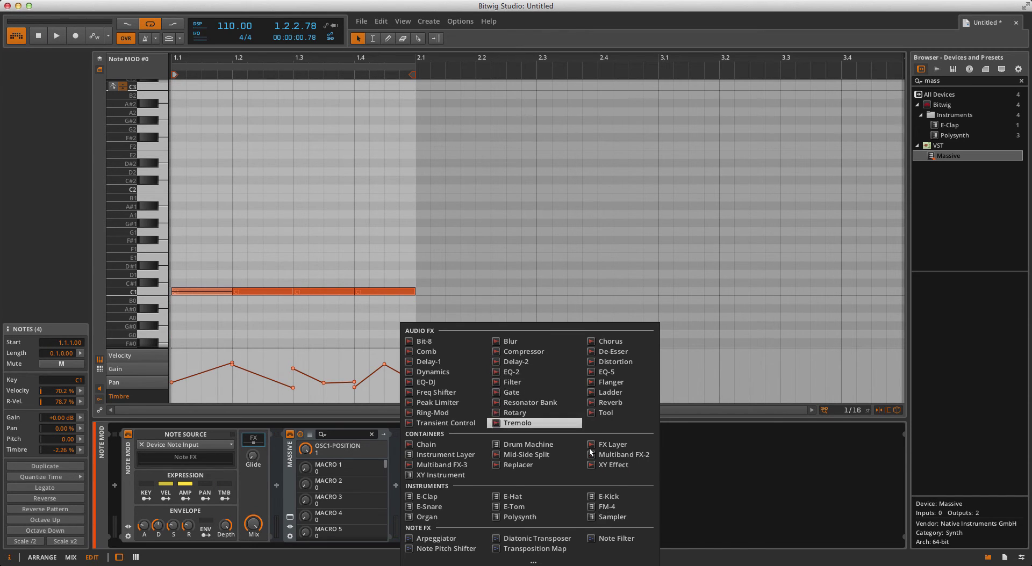
click(533, 562)
click(526, 487)
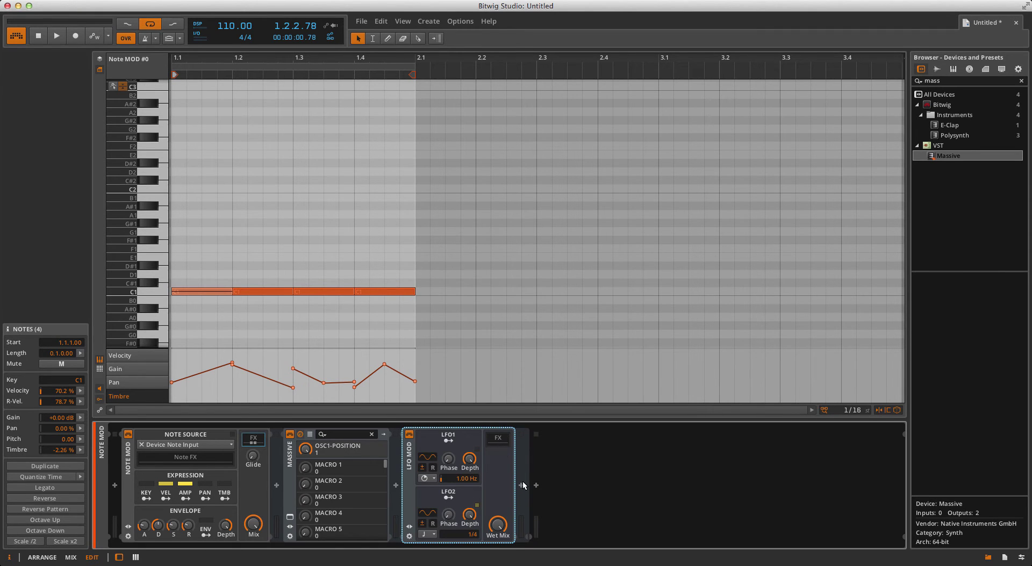
Step: Insert a Filter device into the LFO MOD's FX chain
click(520, 485)
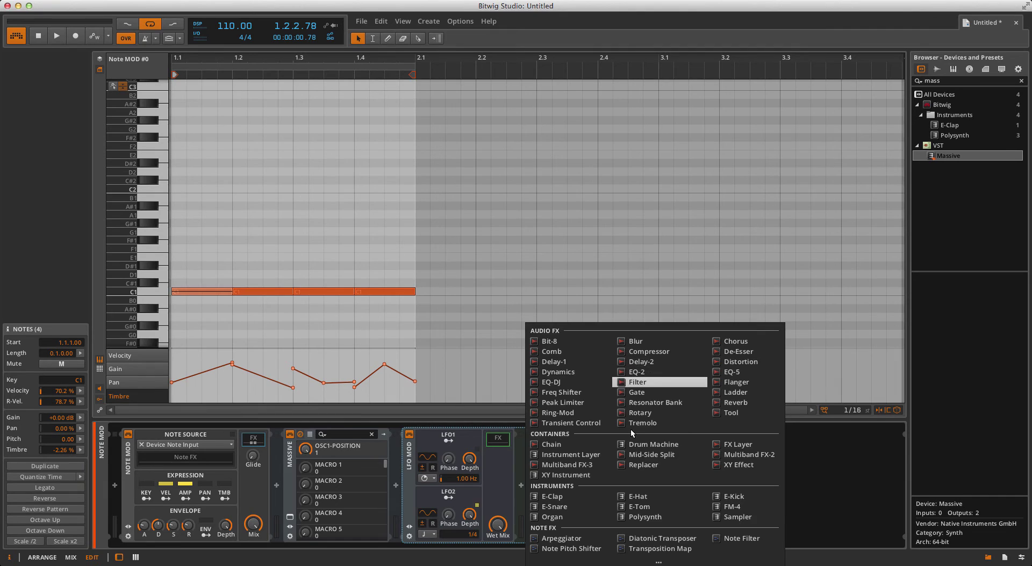
click(639, 382)
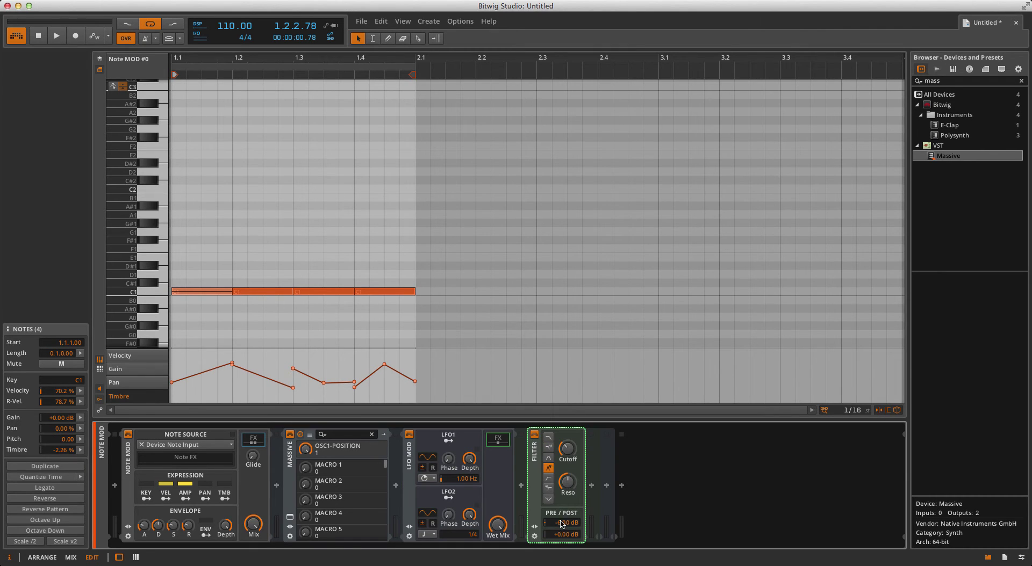
right_click(561, 522)
click(578, 561)
Step: Map LFO1 to the Filter's Cutoff and play the clip
click(460, 441)
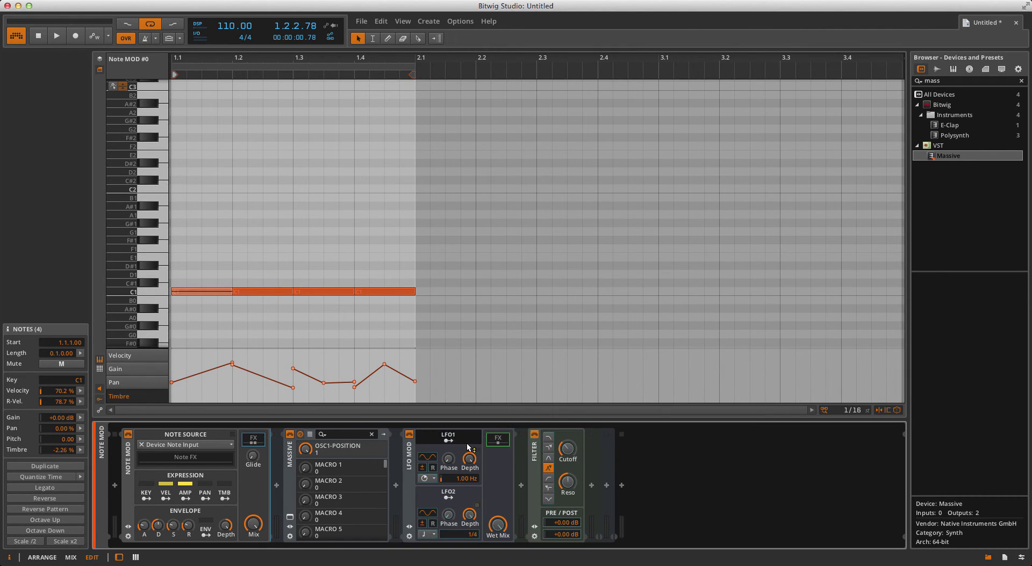
drag(567, 448, 567, 436)
key(space)
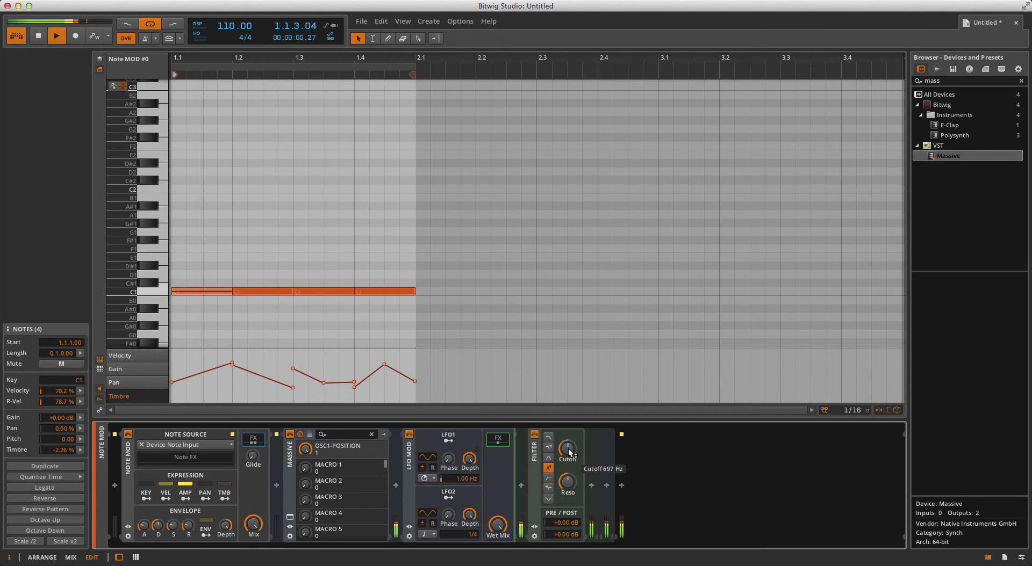
key(space)
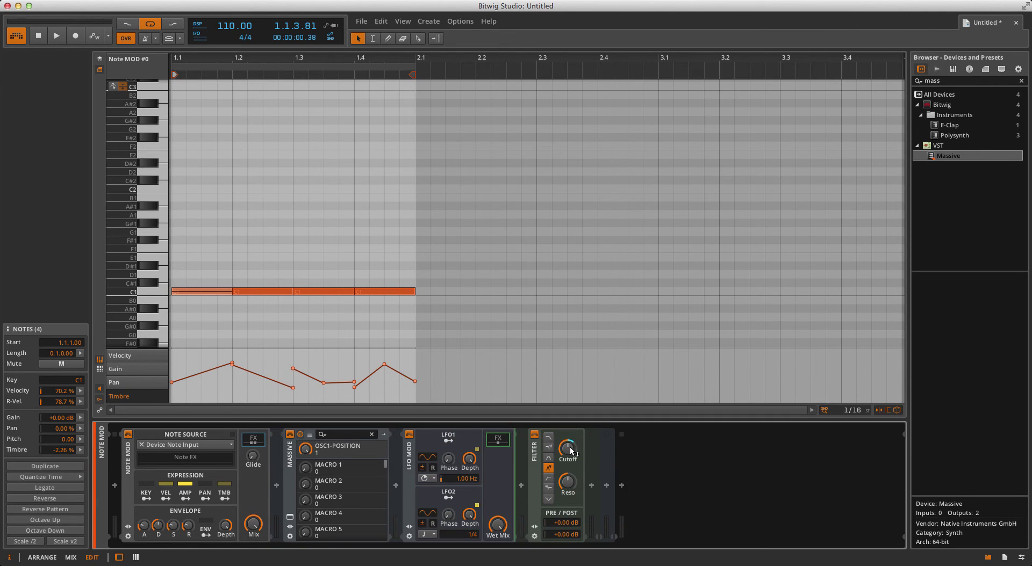
key(space)
key(space)
Step: Map the Timbre expression to LFO1's rate, set that rate to 1.82 Hz, and play the clip
click(224, 498)
drag(460, 478, 459, 456)
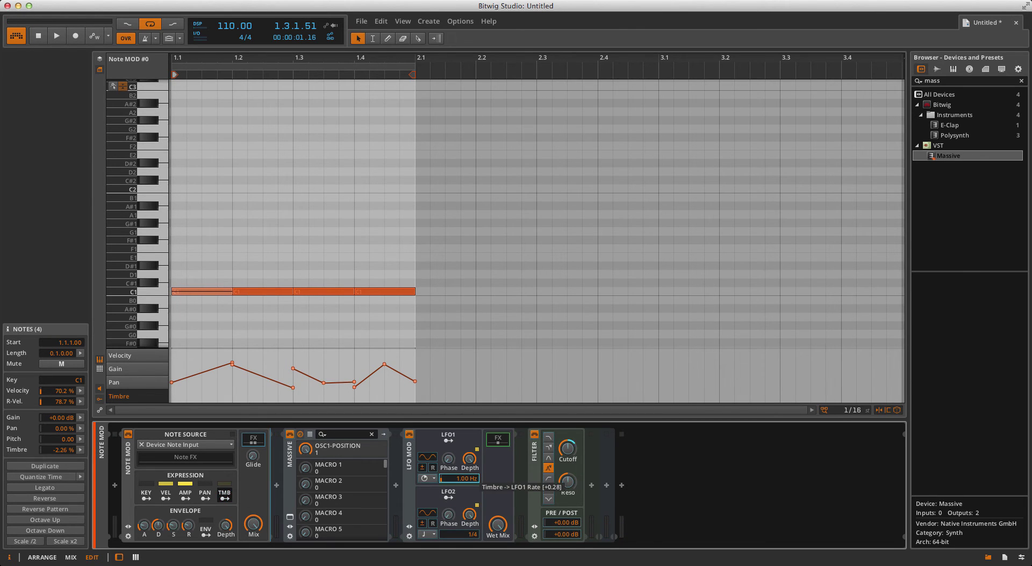
click(223, 498)
key(space)
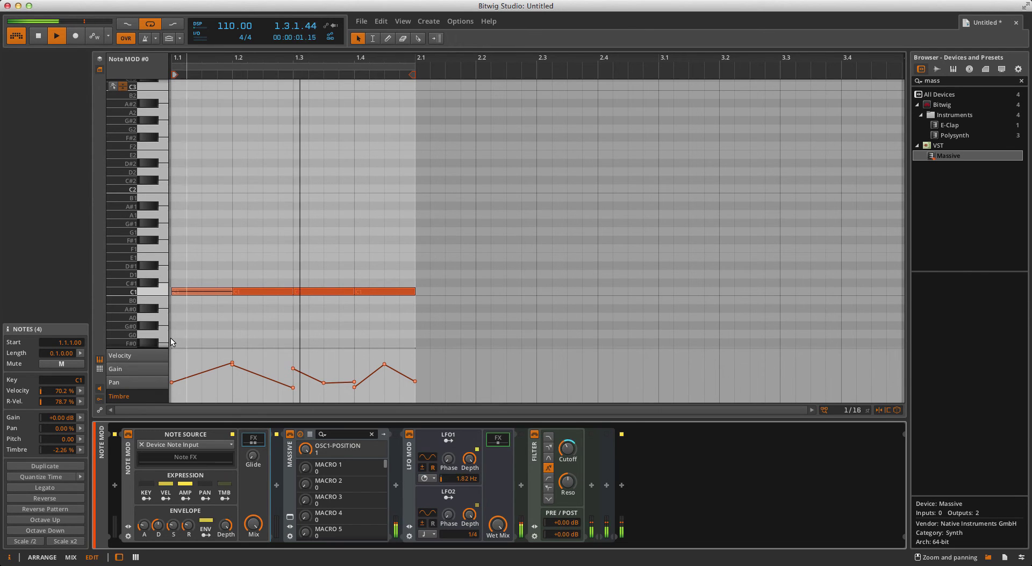
Step: Show the automation lane beneath the note expressions in the clip editor and stop playback
click(99, 410)
key(space)
scroll(258, 195, down, 5)
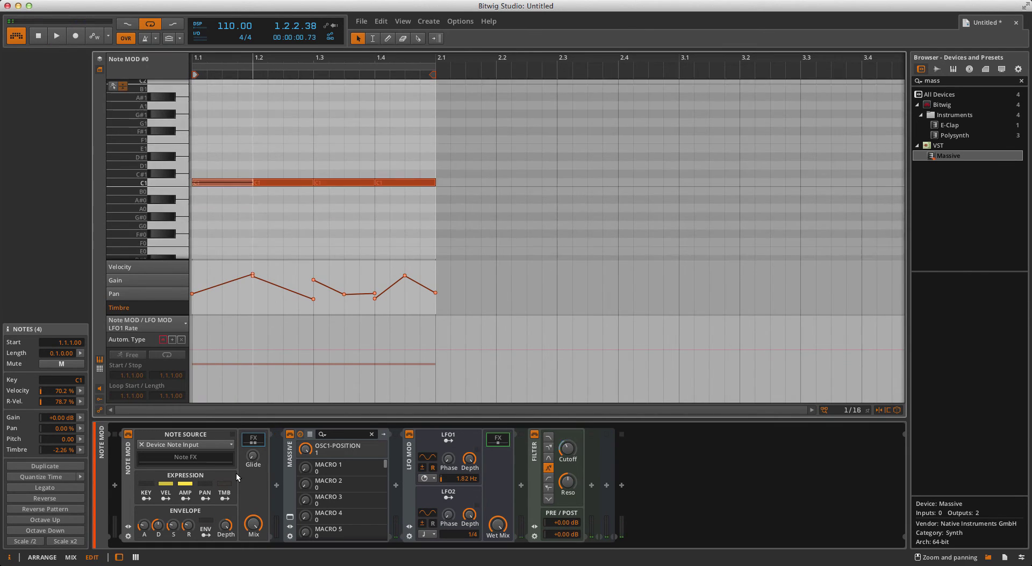
Step: Automate Massive's OSC1 pitch in the clip, rising to 80.9 % at 1.3.3 and falling to 24.4 % at 2.1.1
click(290, 517)
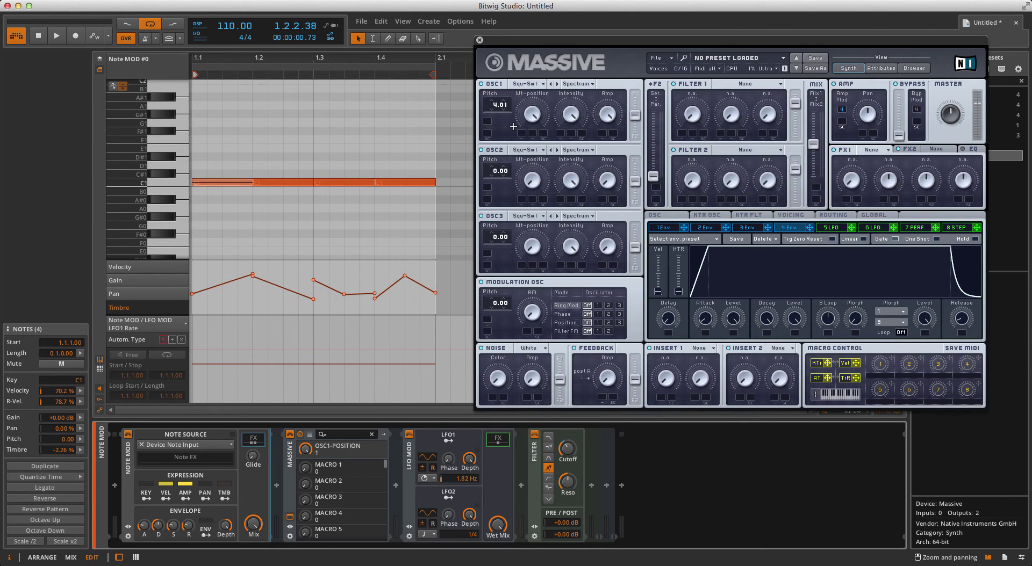
click(495, 106)
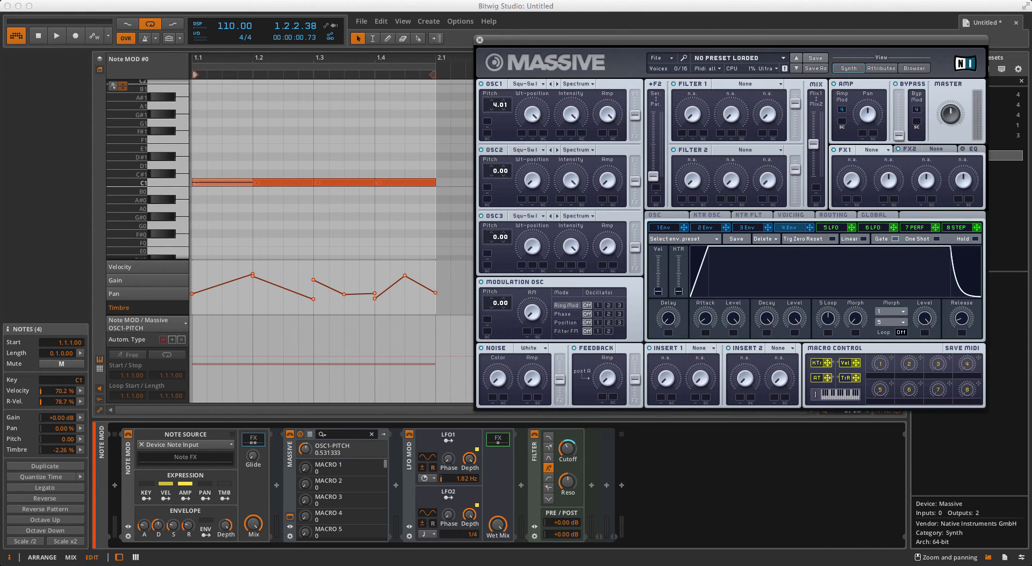
drag(208, 361, 345, 335)
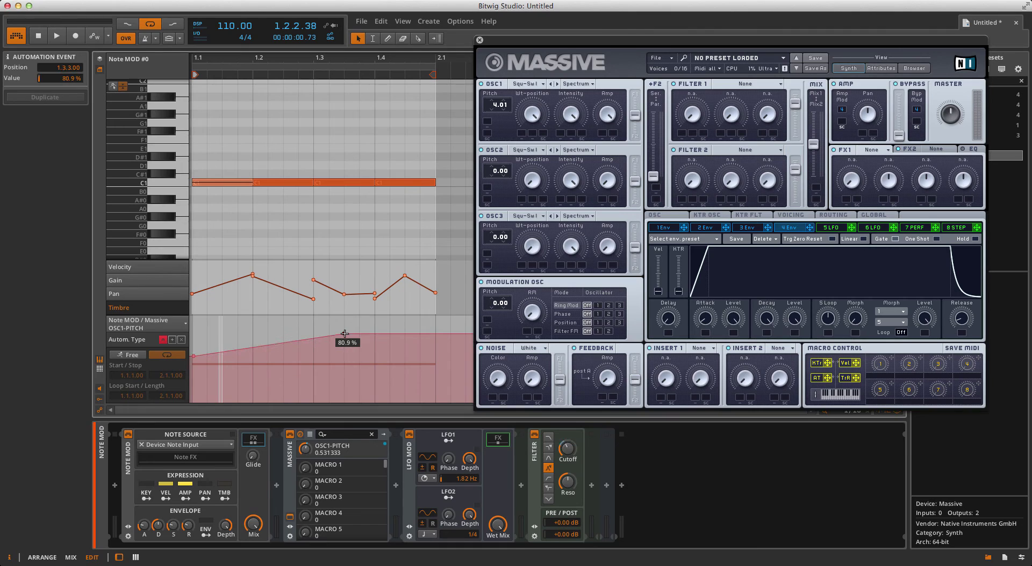
drag(432, 383, 435, 380)
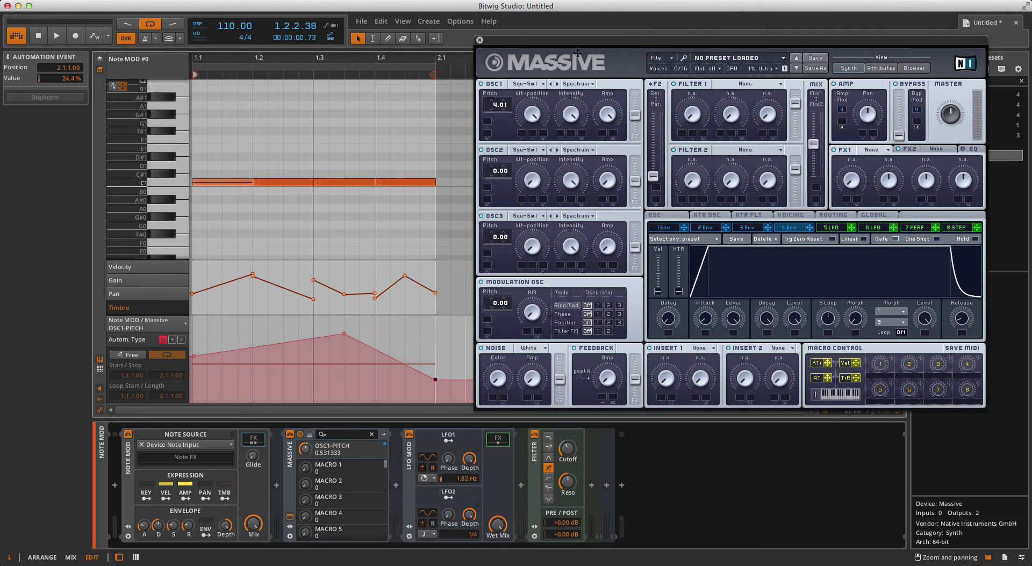
Step: Lower the OSC1 pitch automation point at 1.3.3 to 52.2 % during playback, and close the Massive window
key(space)
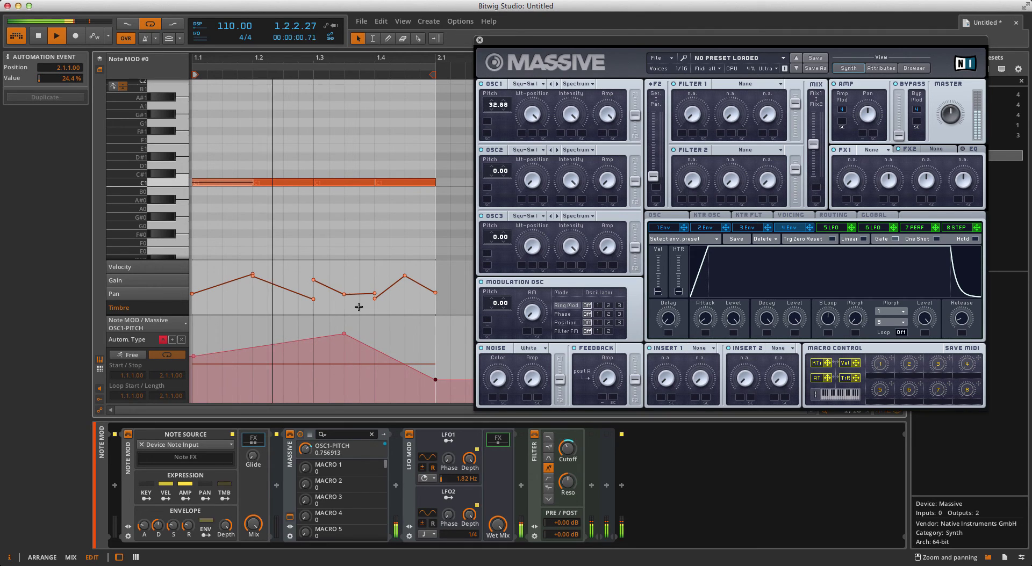
drag(344, 334, 343, 343)
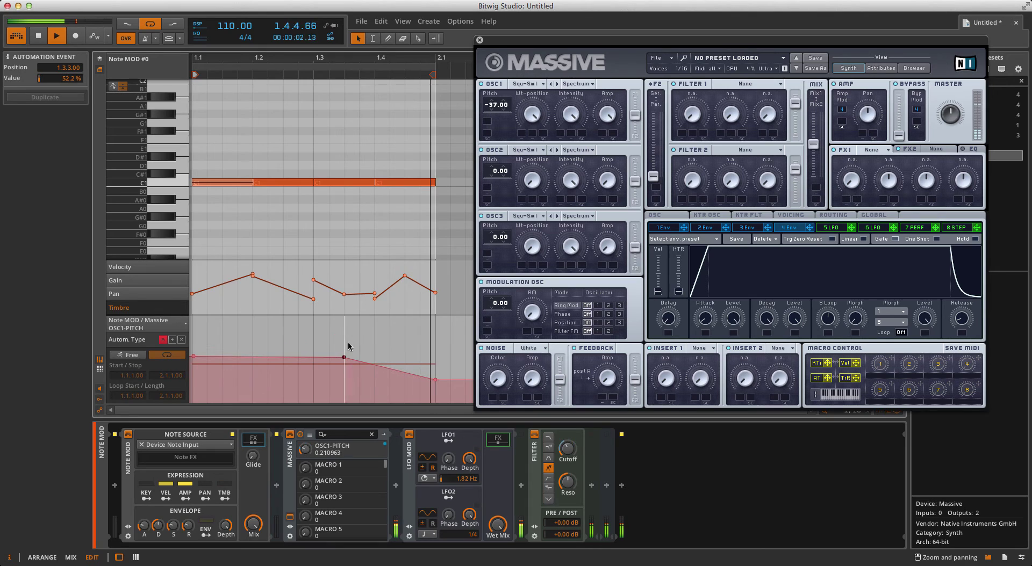
key(space)
click(479, 39)
Step: Draw a Filter Cutoff automation curve from 569 Hz at the clip start through 7.40 kHz at 1.2.1 to 43.8 Hz at 1.4.2
click(573, 448)
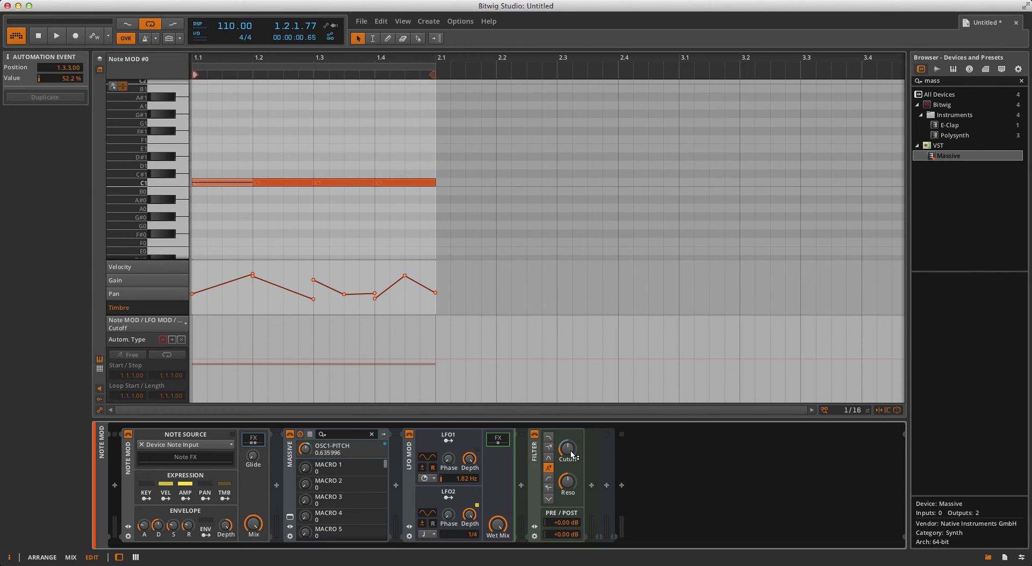
click(195, 361)
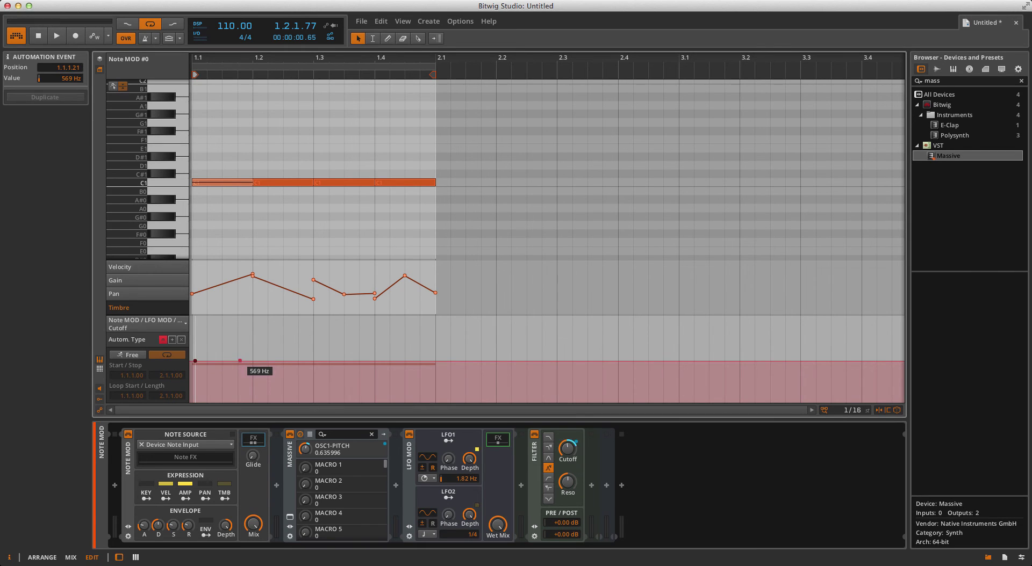
drag(239, 362, 252, 330)
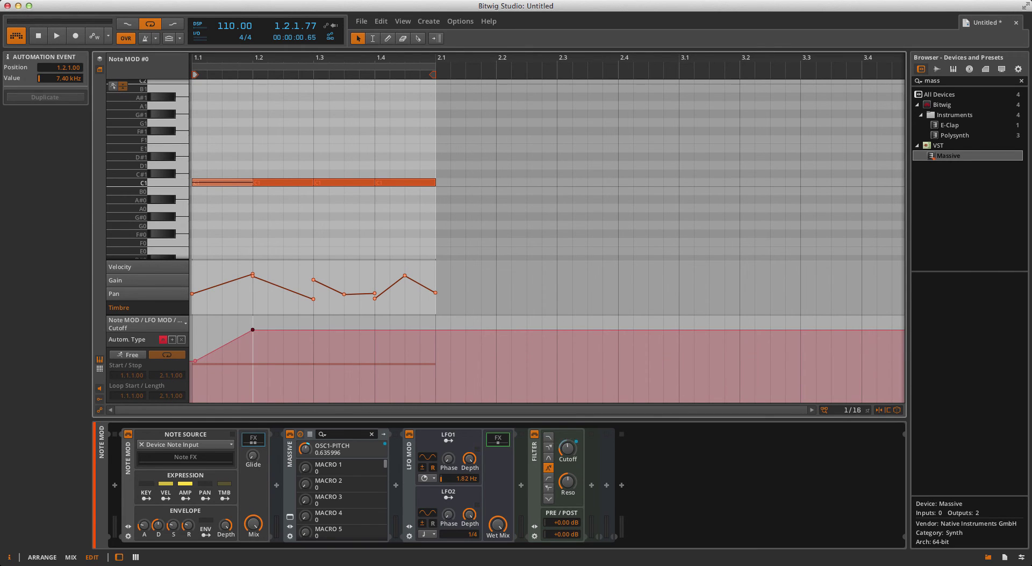
click(114, 485)
click(334, 333)
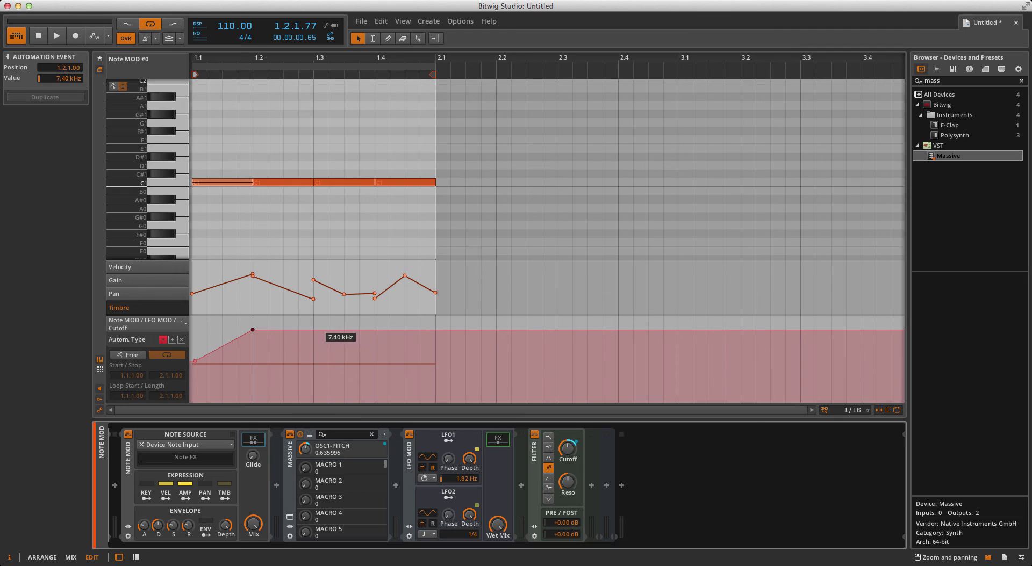
drag(324, 330, 390, 393)
Step: Play the clip briefly and toggle LFO1's Retrigger setting
key(space)
key(space)
click(433, 468)
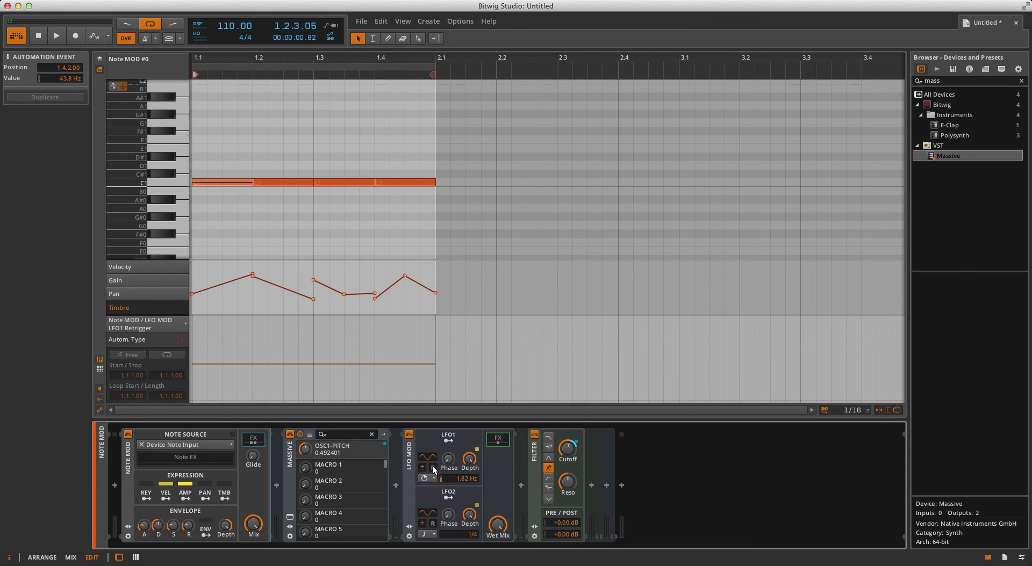
Step: Flatten the Filter Cutoff automation points between 1.2 and 1.4 during playback, setting the one at 1.3.1 to 828 Hz
click(568, 450)
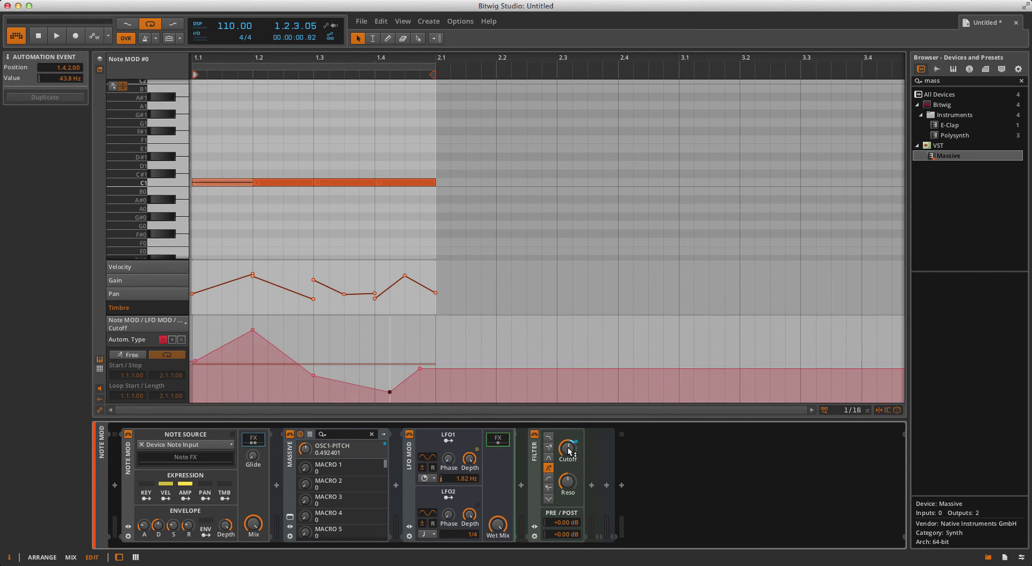
key(space)
drag(252, 330, 253, 354)
drag(390, 393, 389, 355)
drag(313, 375, 313, 356)
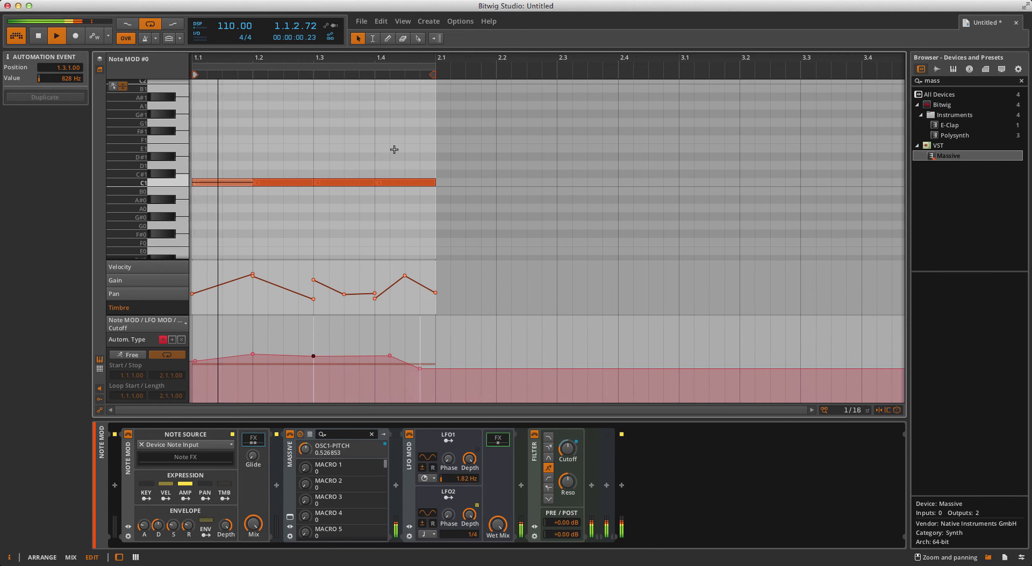
key(space)
Step: Move the last two notes up to G#1 and add a 278 Hz Cutoff automation point at 1.3.4 during playback
drag(390, 161, 342, 114)
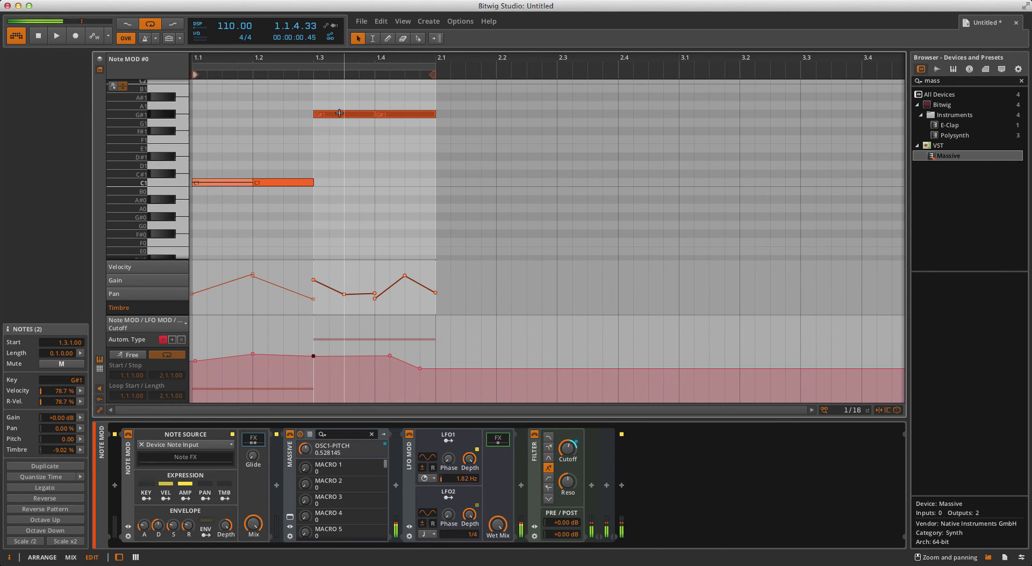
key(space)
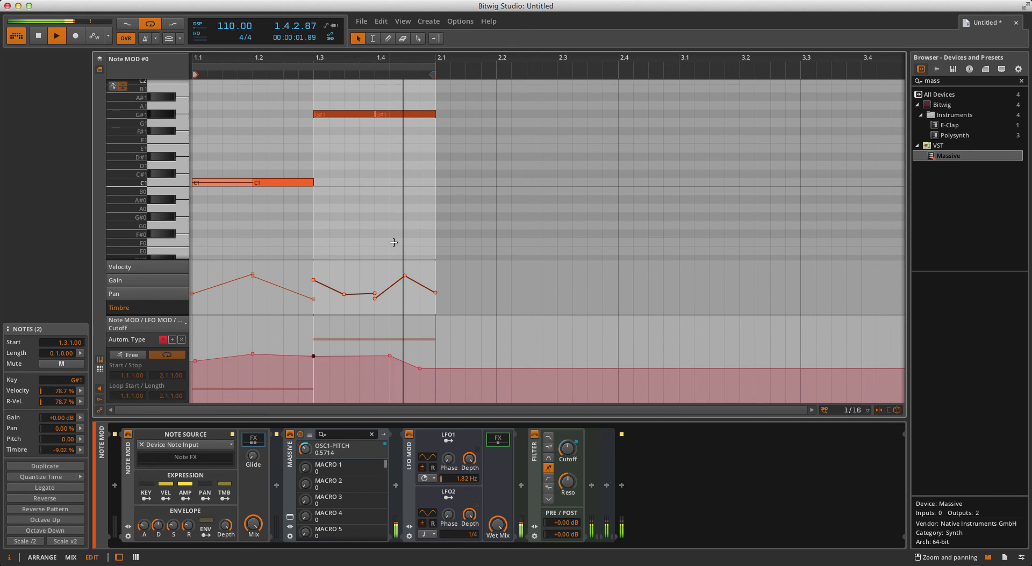
drag(360, 337, 359, 370)
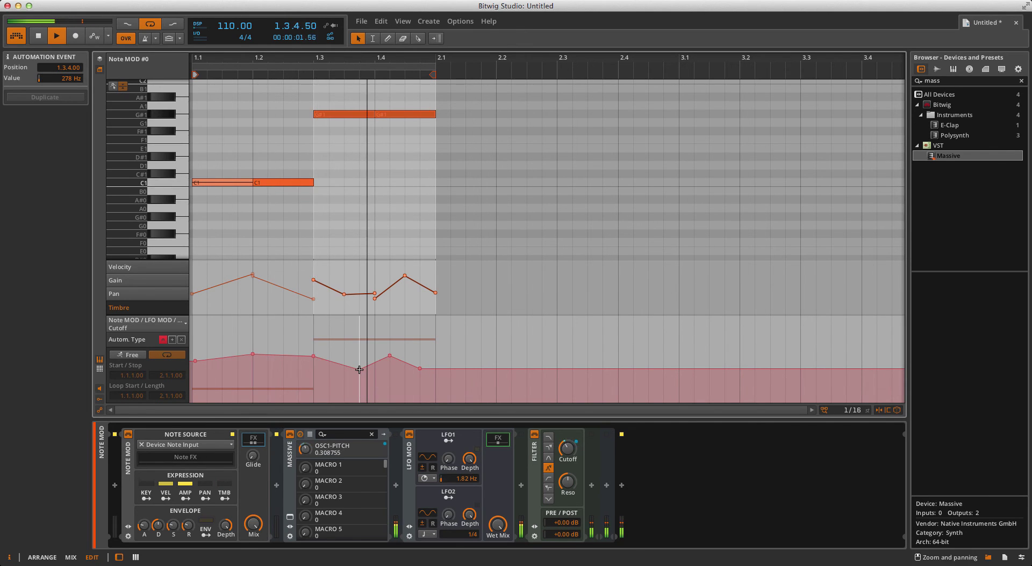
key(space)
Step: Add a Reverb after the LFO MOD device and turn its Mix fully down while the clip plays
click(606, 488)
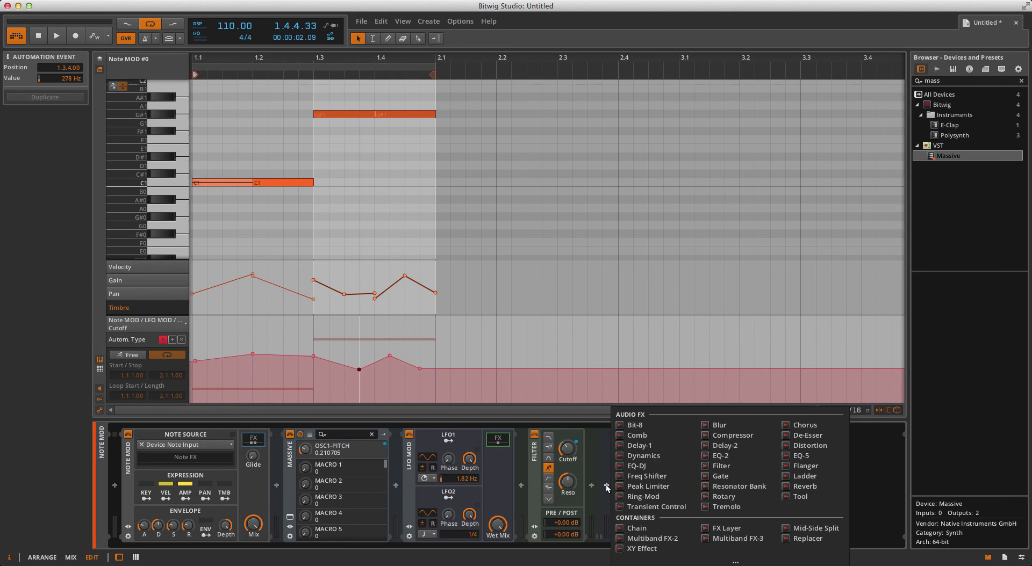
click(815, 487)
key(space)
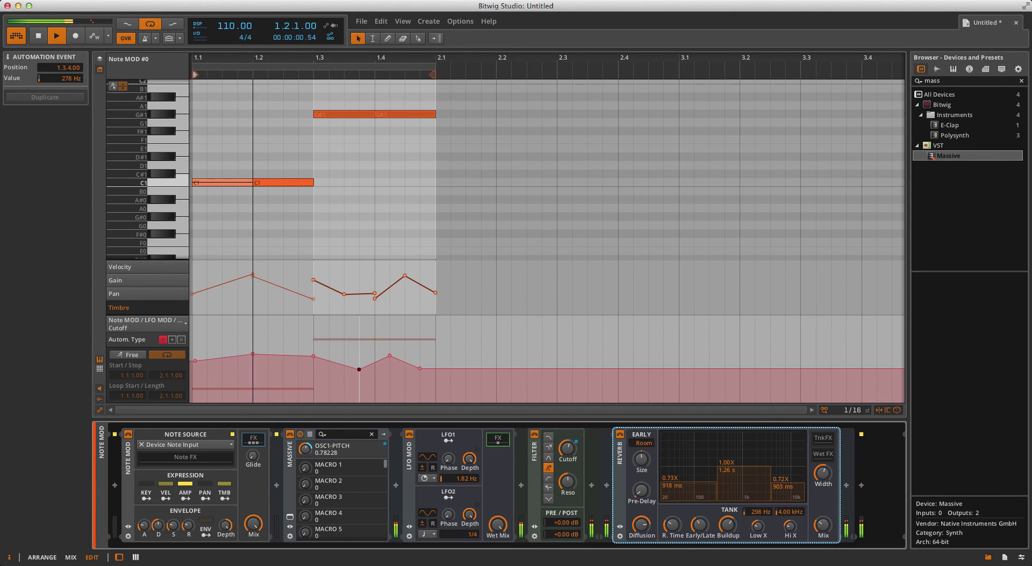
drag(823, 525, 823, 556)
key(space)
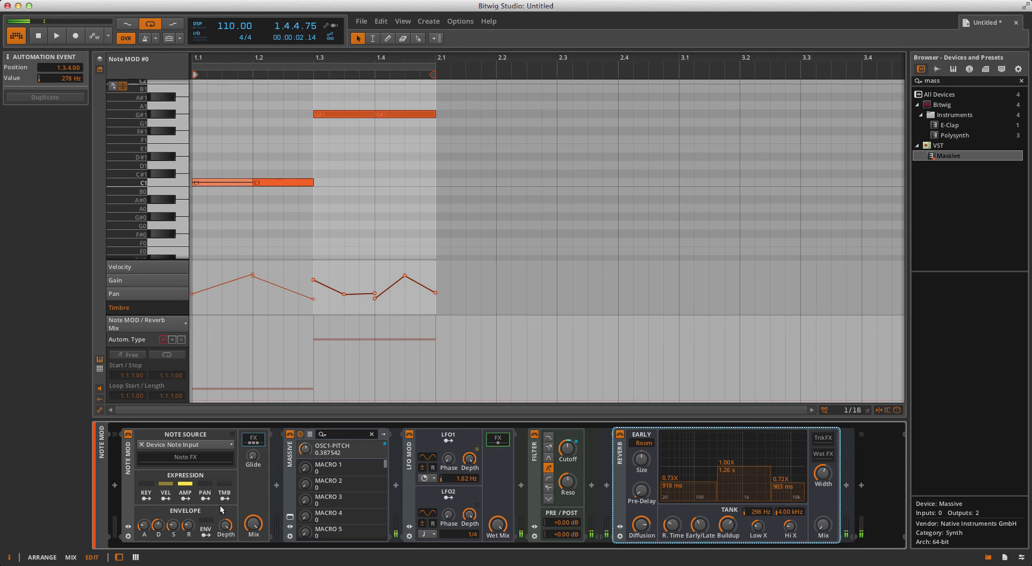
Step: Map the Timbre expression to the Reverb's Mix with an amount of +0.51 and play the clip
click(224, 499)
drag(823, 525, 827, 532)
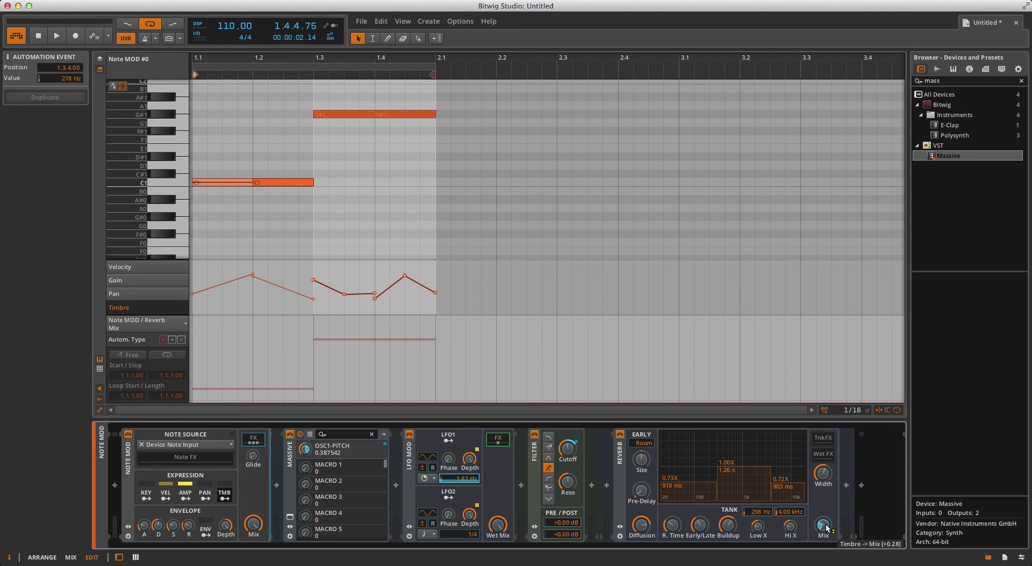
key(space)
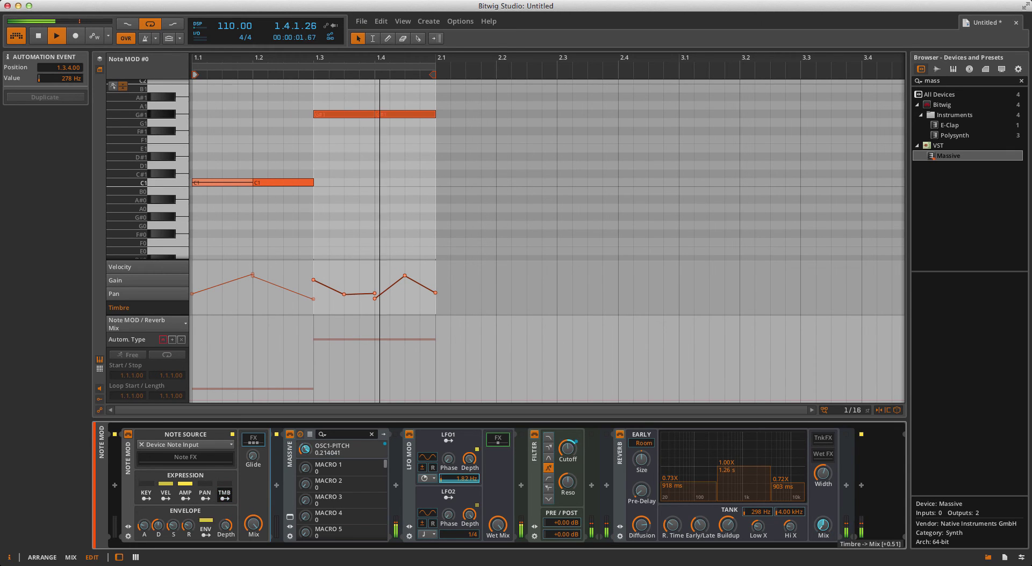
key(space)
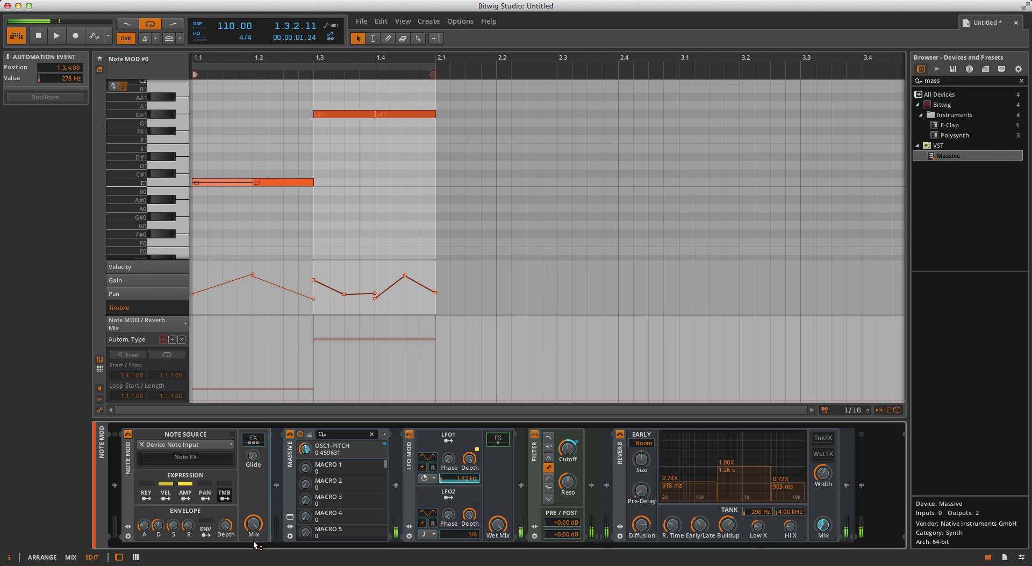
click(224, 499)
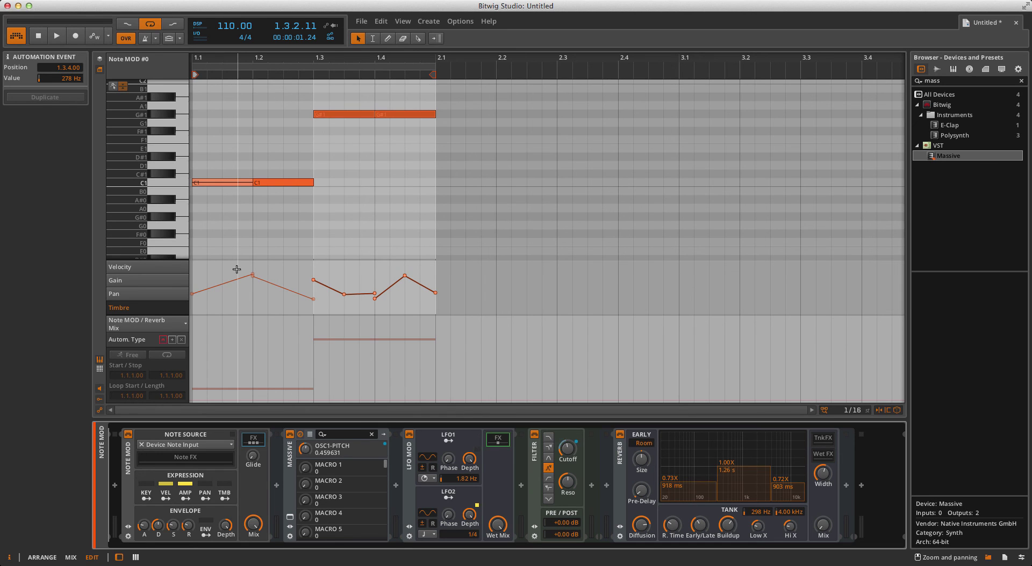
Step: Shorten the Reverb's time to 316 ms and automate its Mix from 17.6 % at the clip start to 18.5 % at 2.1.1
key(space)
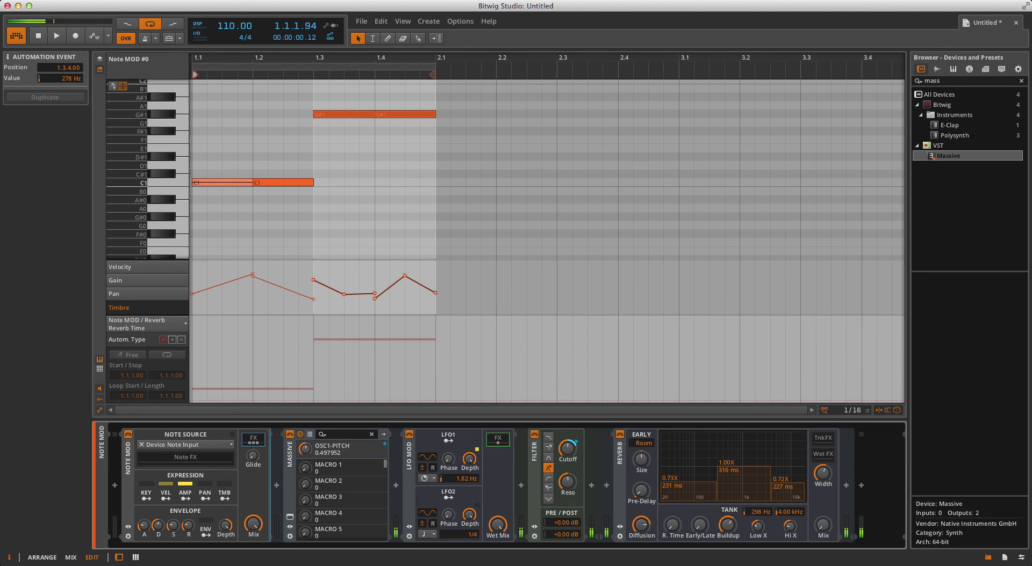
drag(823, 525, 823, 540)
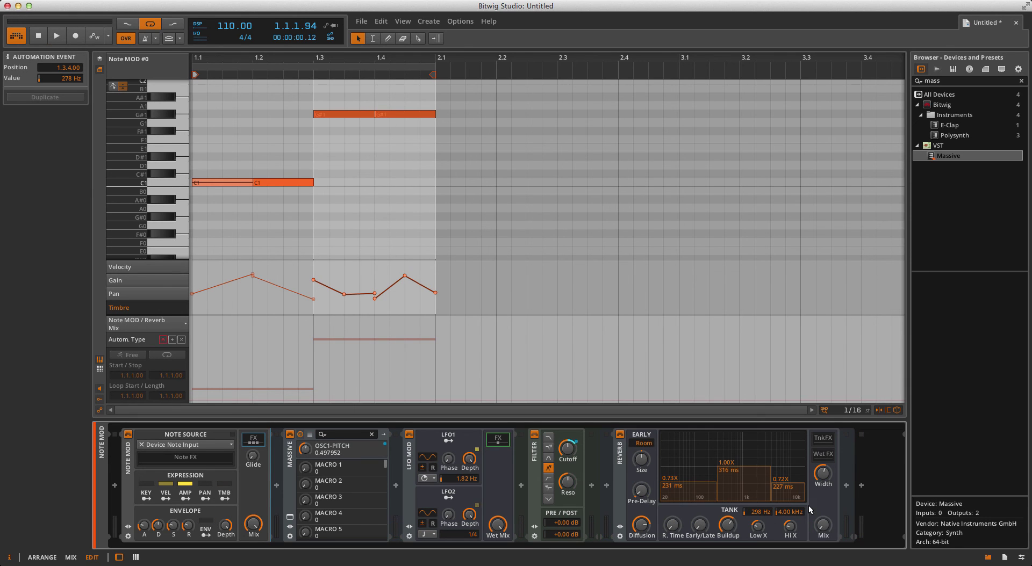
double_click(194, 386)
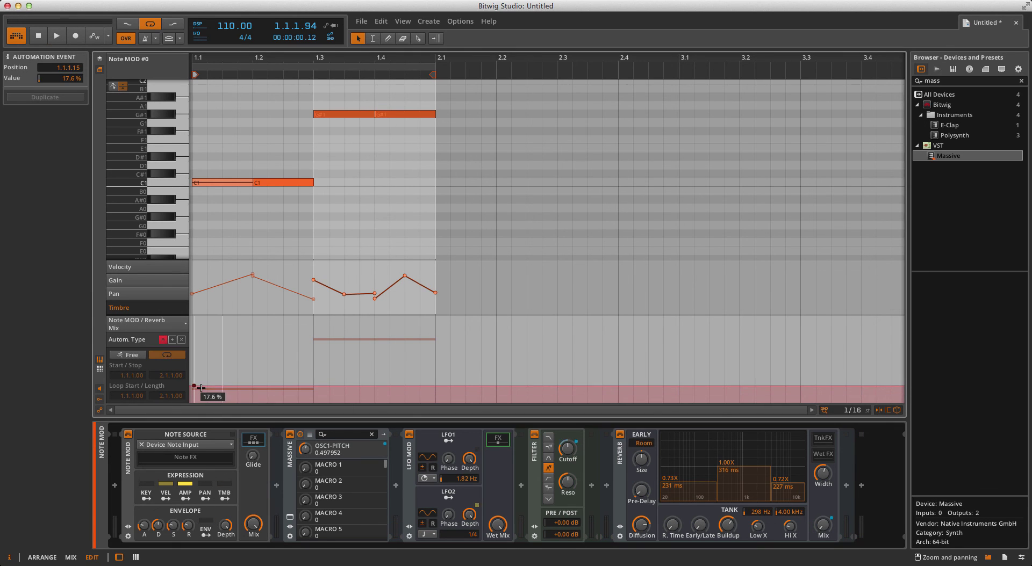
click(263, 380)
double_click(390, 359)
key(space)
drag(389, 360, 435, 379)
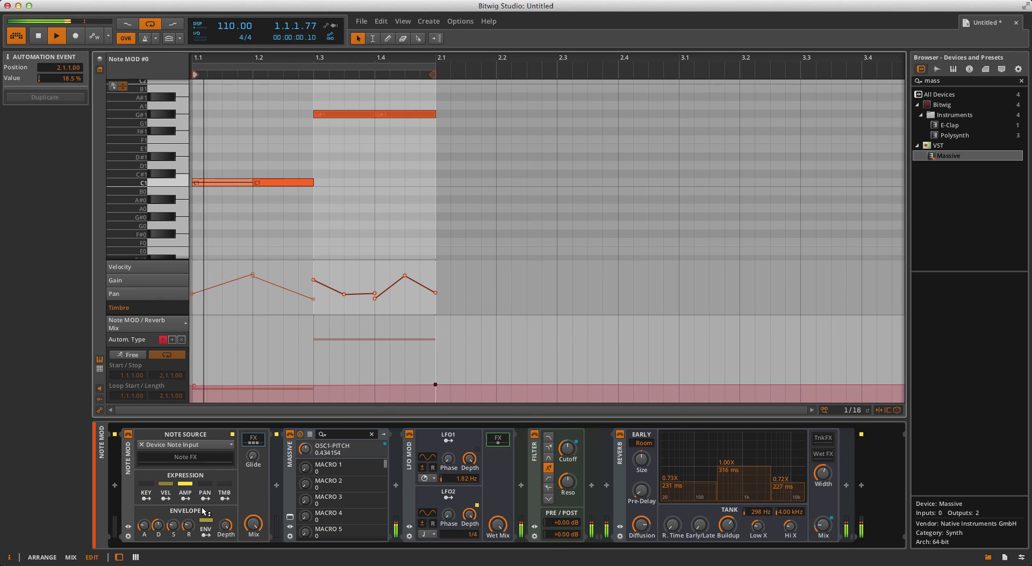
Step: Show the Note MOD track's automation lanes in the arranger and make the OSC1-PITCH lane taller
click(43, 558)
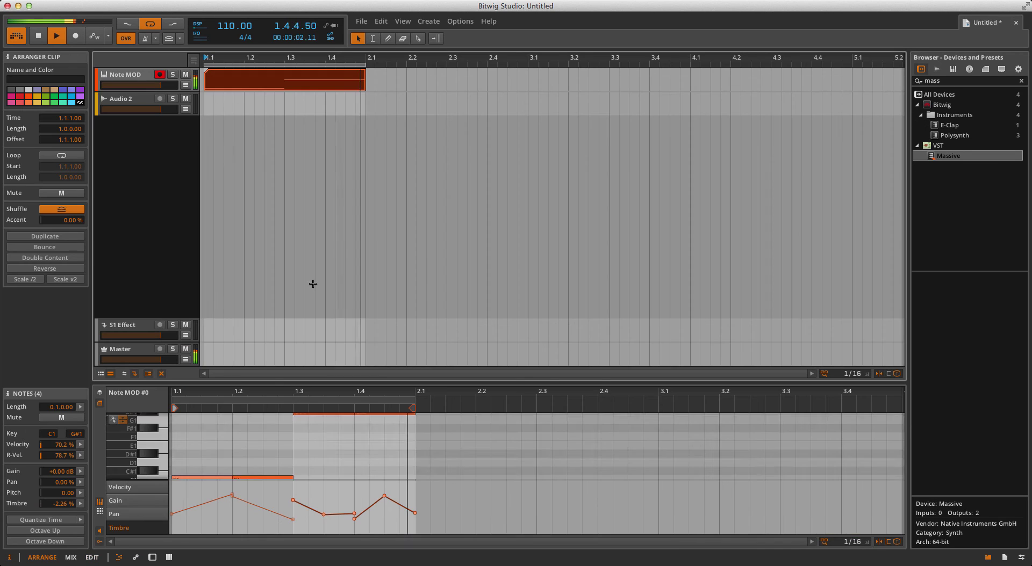
click(184, 85)
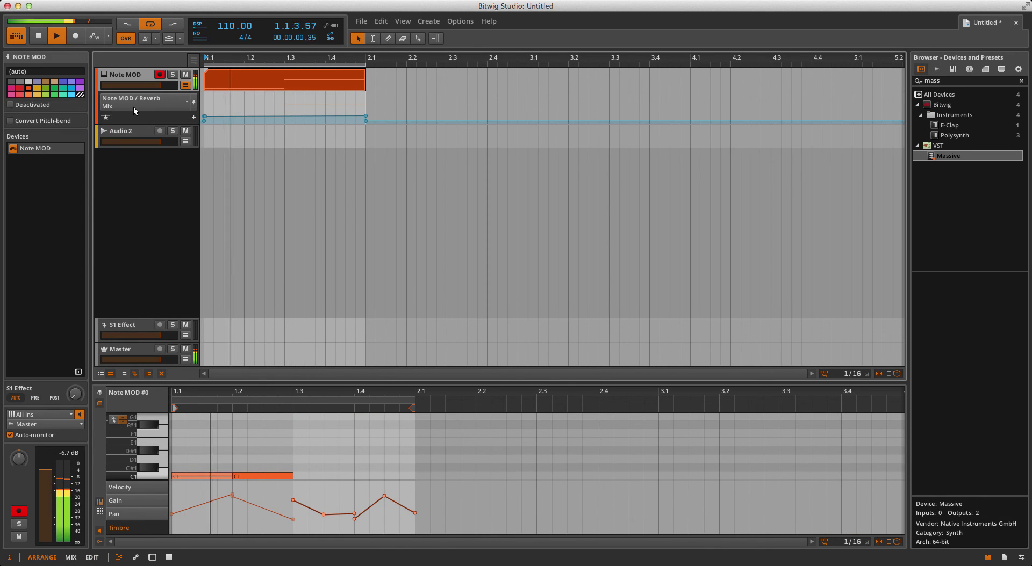
click(107, 119)
drag(333, 175, 315, 153)
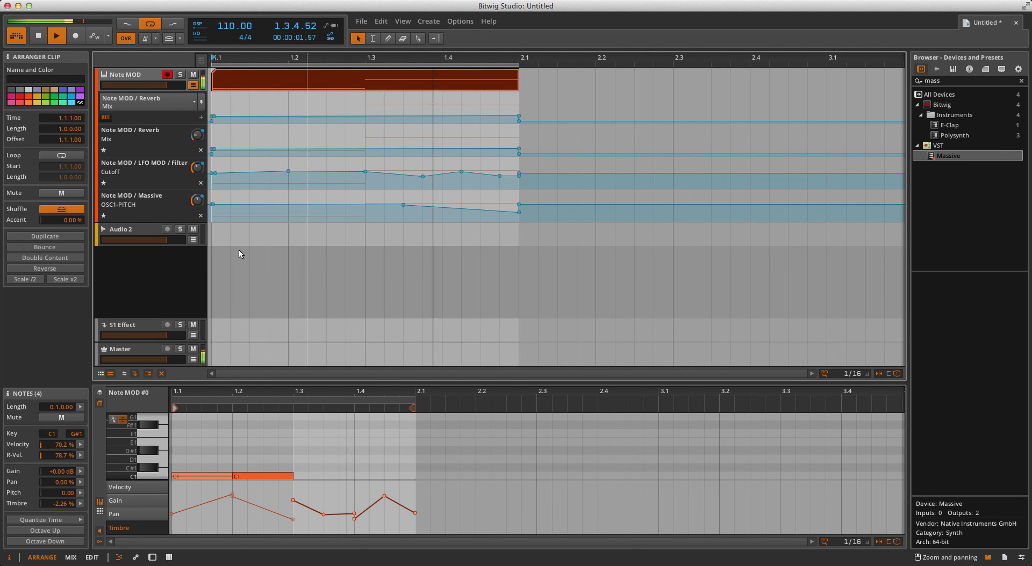
drag(177, 224, 177, 262)
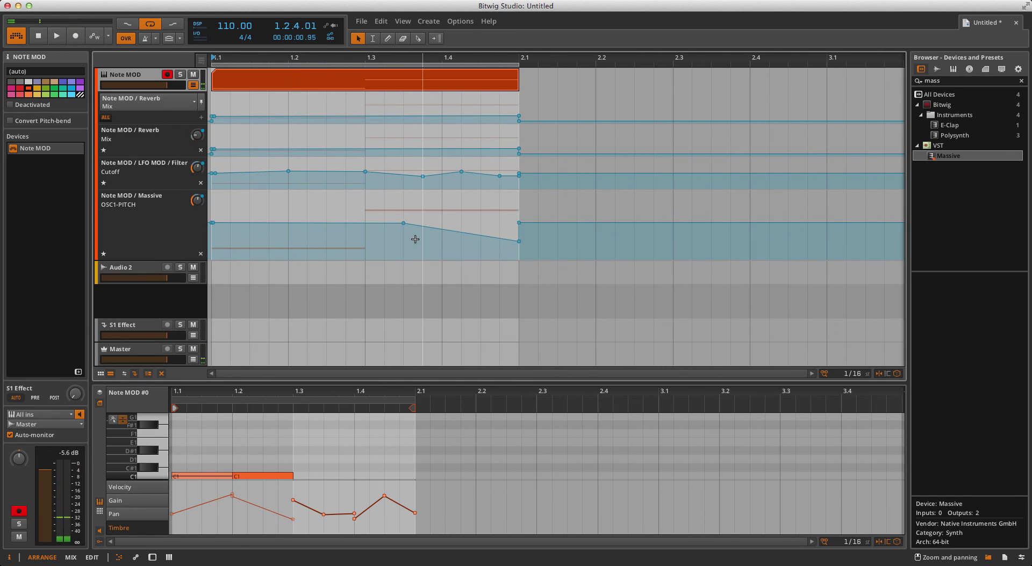